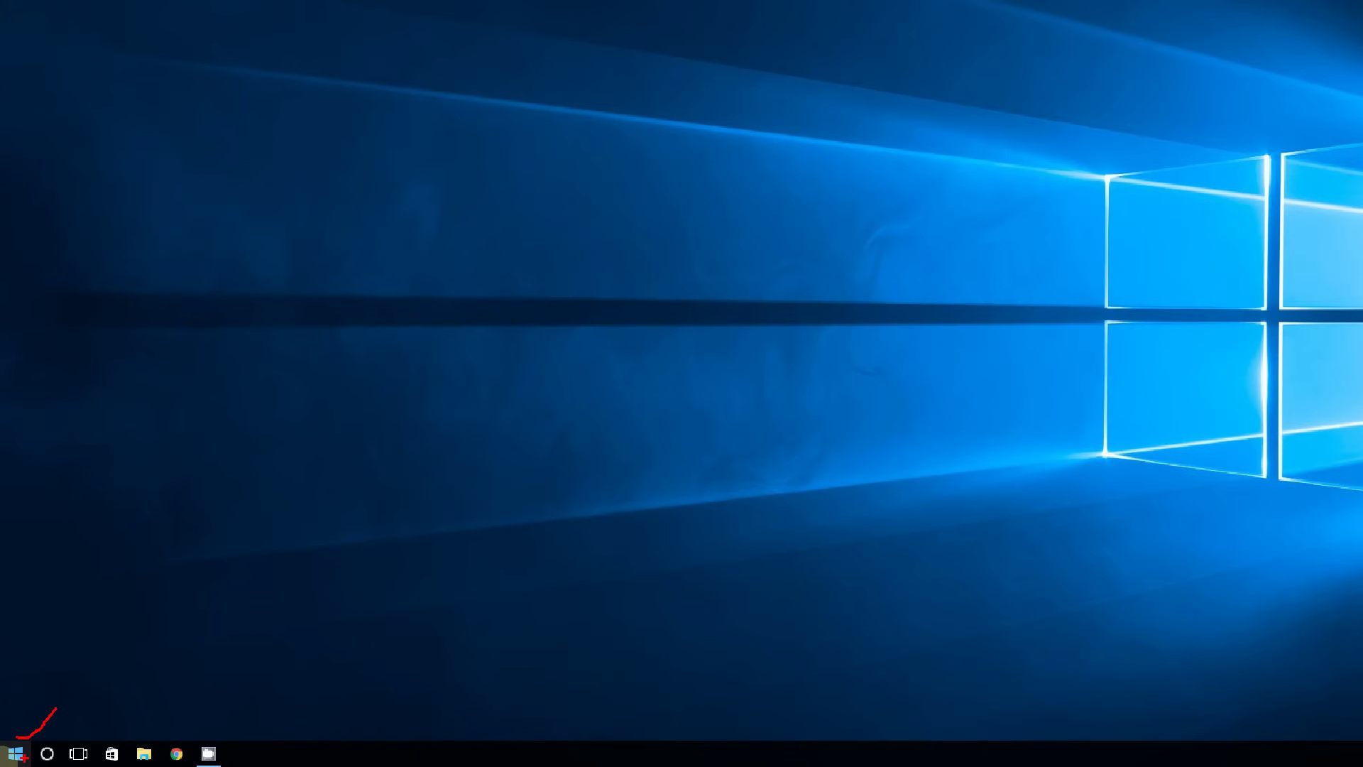
# - Launch Device Manager from the Start context menu and expand Display adapters to show Intel(R) HD Graphics 4600
pyautogui.rightClick(18, 754)
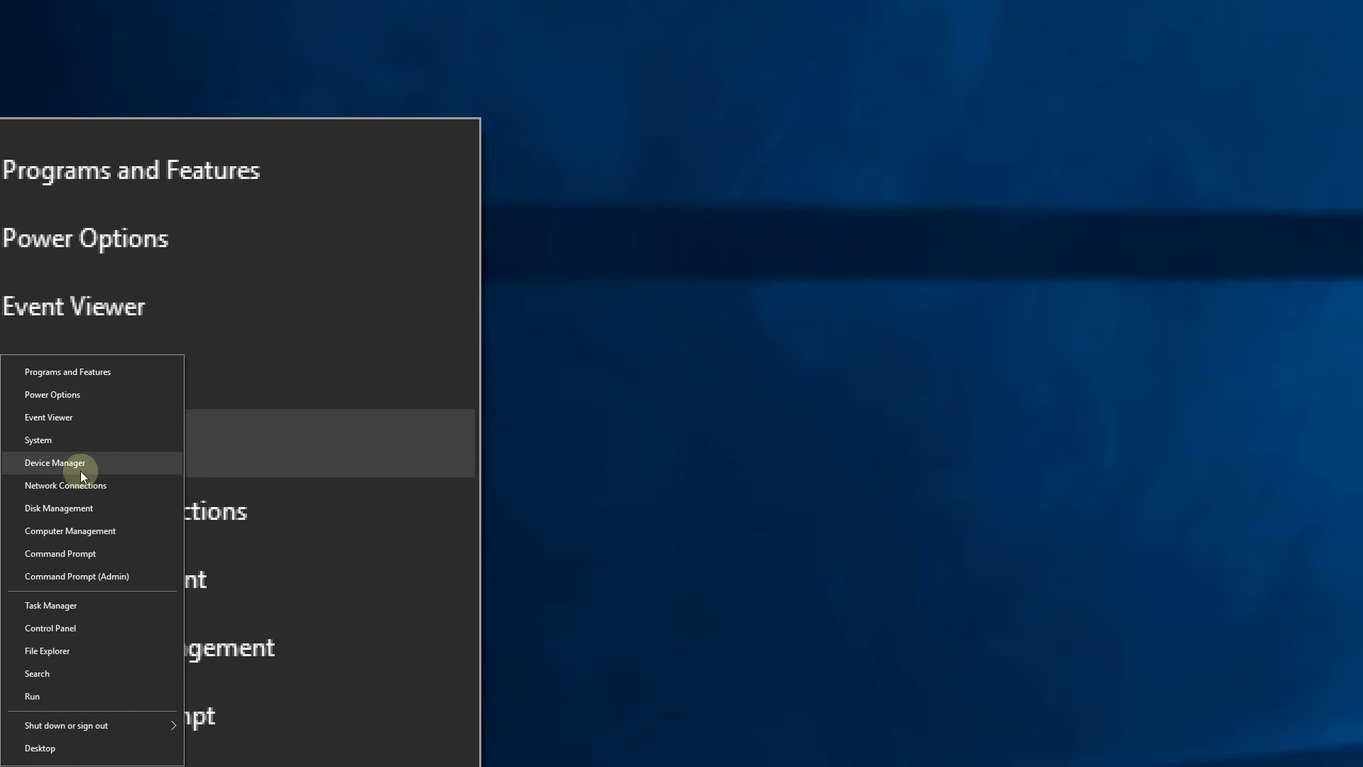
pyautogui.click(81, 469)
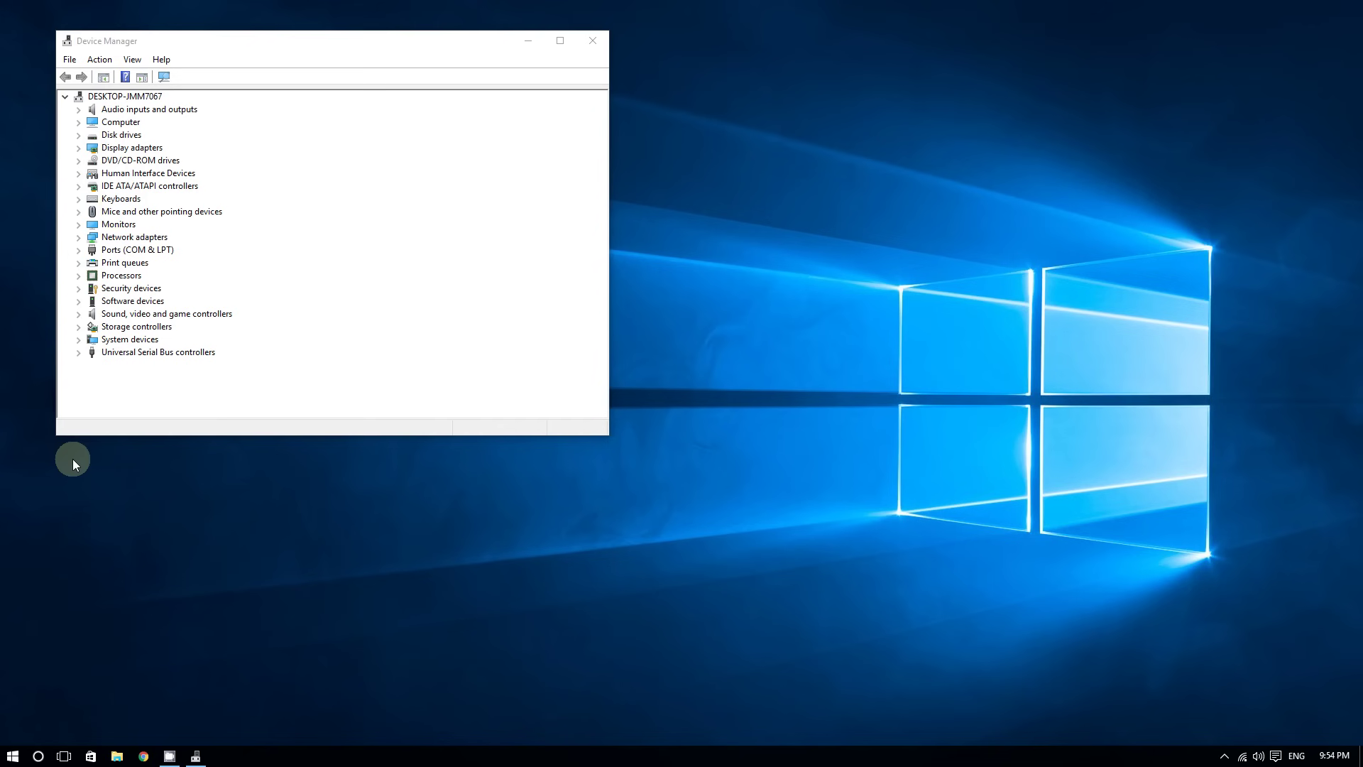
pyautogui.moveTo(121, 45); pyautogui.dragTo(182, 42)
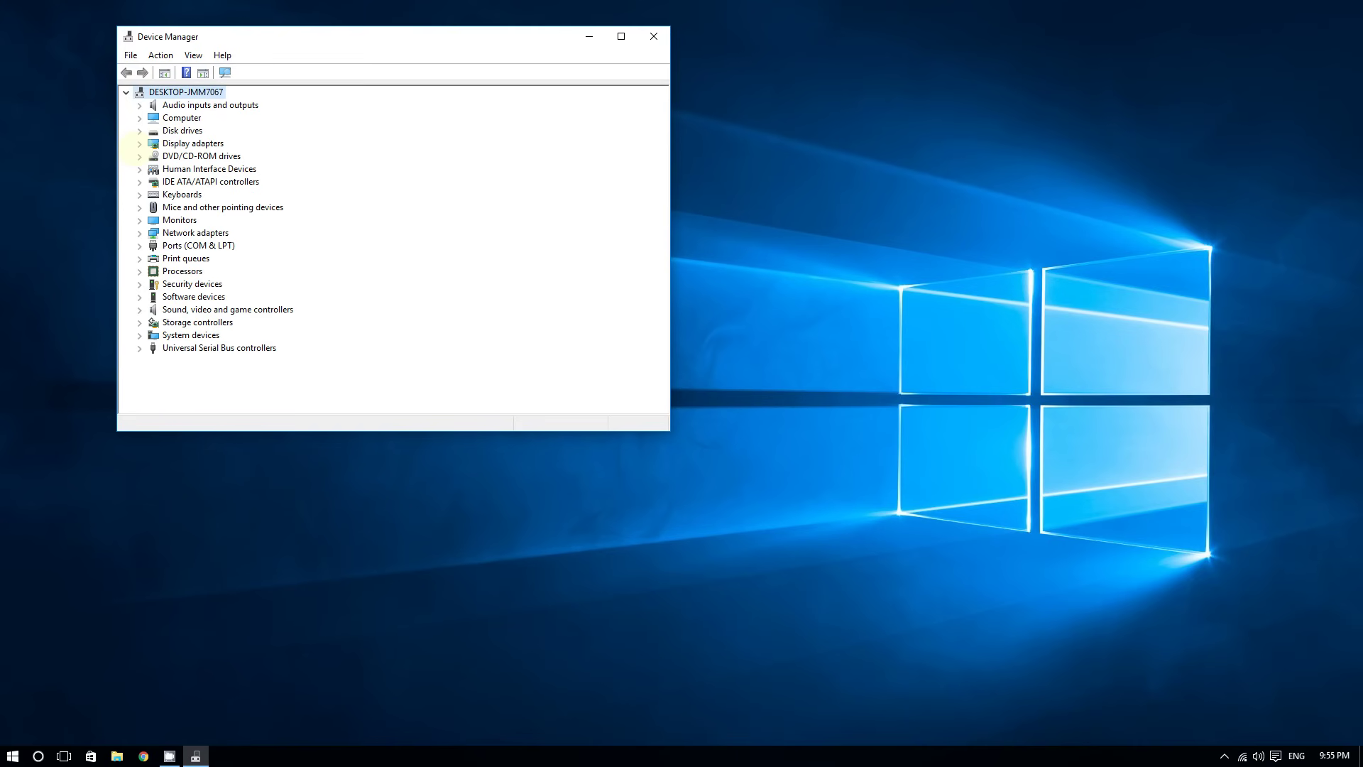
pyautogui.click(138, 143)
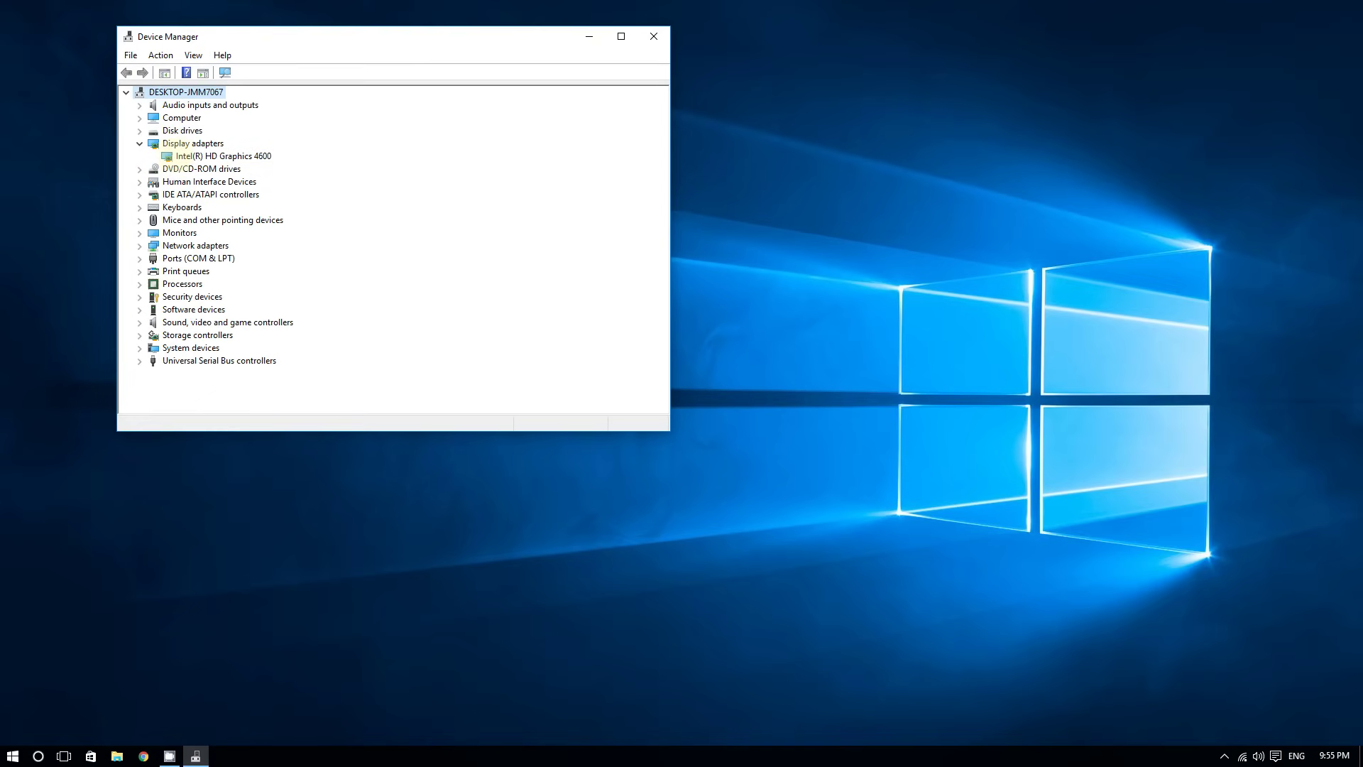
# - Choose Update Driver Software for the Intel(R) HD Graphics 4600 adapter
pyautogui.rightClick(171, 157)
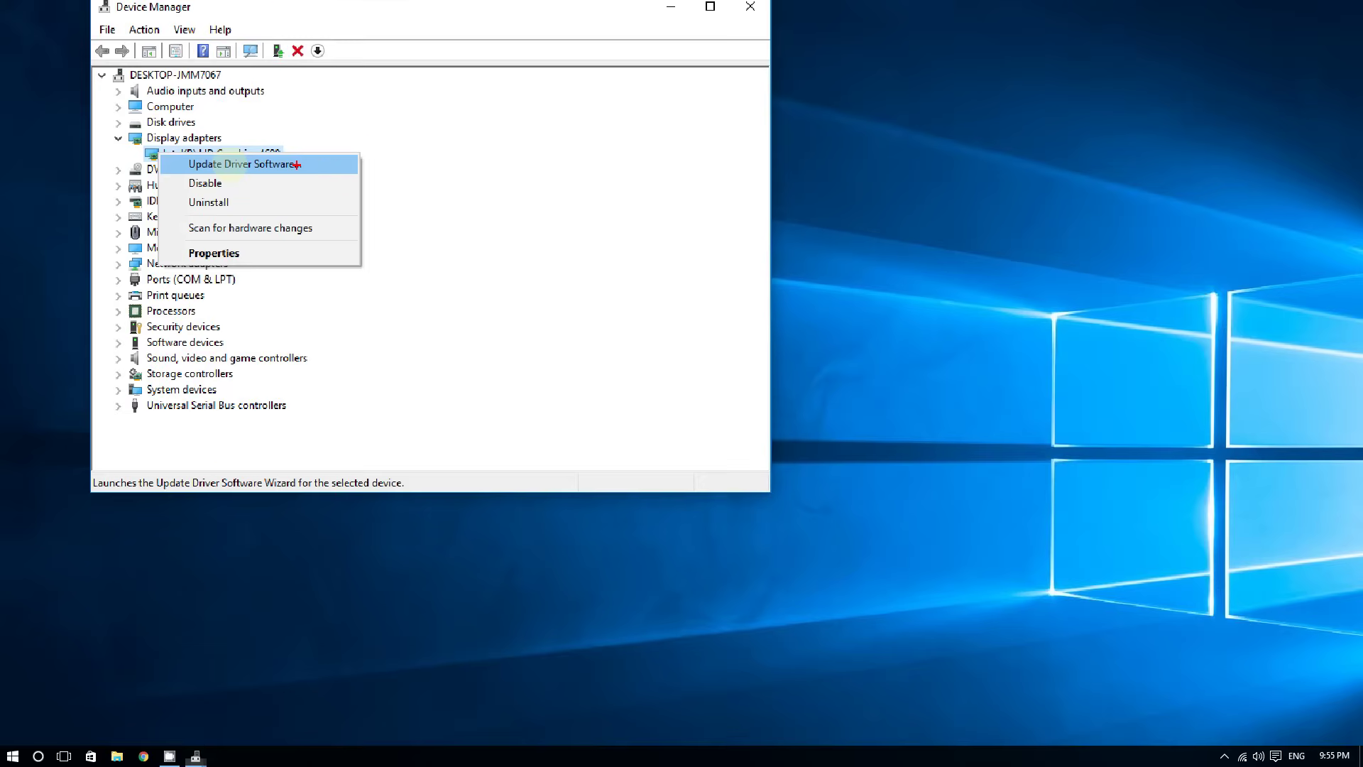
pyautogui.click(396, 168)
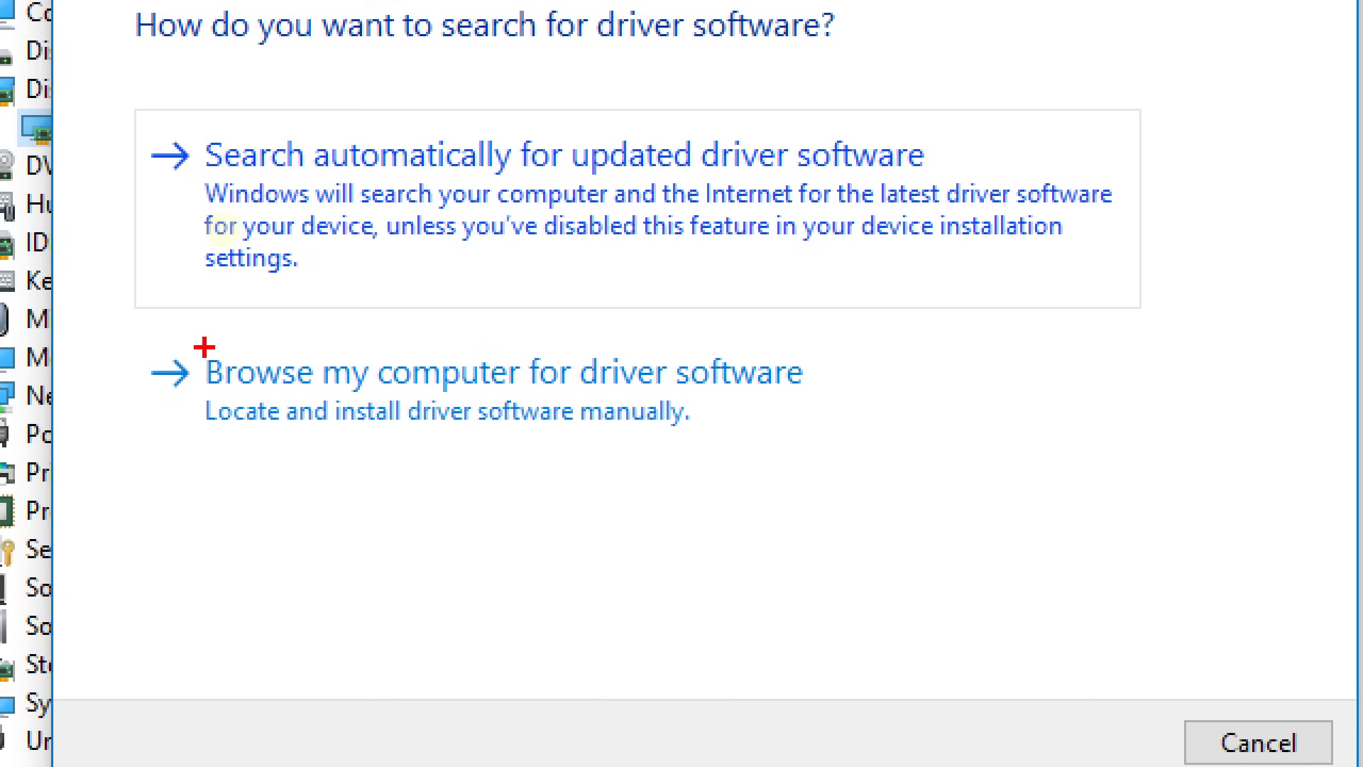
pyautogui.moveTo(186, 339)
pyautogui.mouseDown()
pyautogui.moveTo(171, 331)
pyautogui.moveTo(138, 397)
pyautogui.moveTo(354, 443)
pyautogui.moveTo(759, 420)
pyautogui.moveTo(839, 349)
pyautogui.moveTo(420, 318)
pyautogui.moveTo(113, 343)
pyautogui.moveTo(122, 332)
pyautogui.mouseUp()
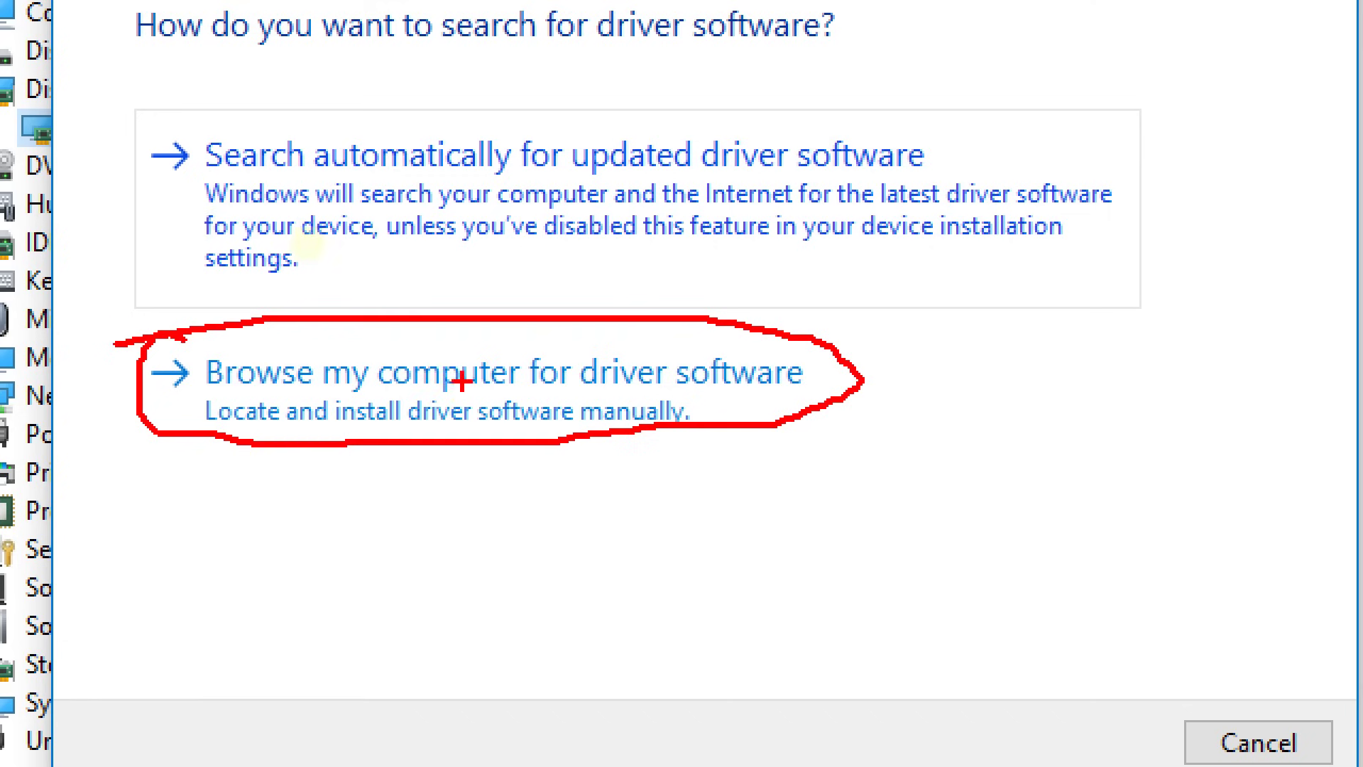
pyautogui.press('Escape')
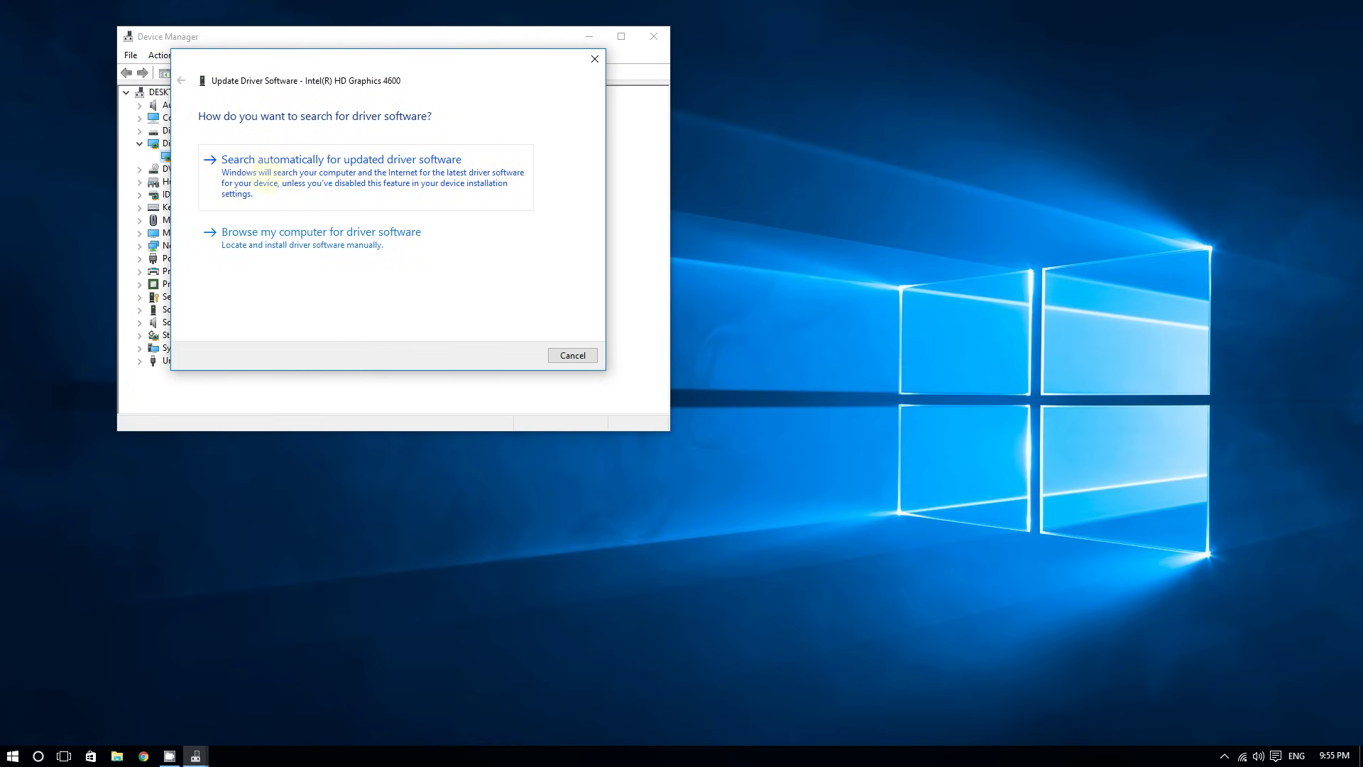
# - Run the automatic online driver search and move the result dialog aside to reveal the device tree
pyautogui.click(264, 179)
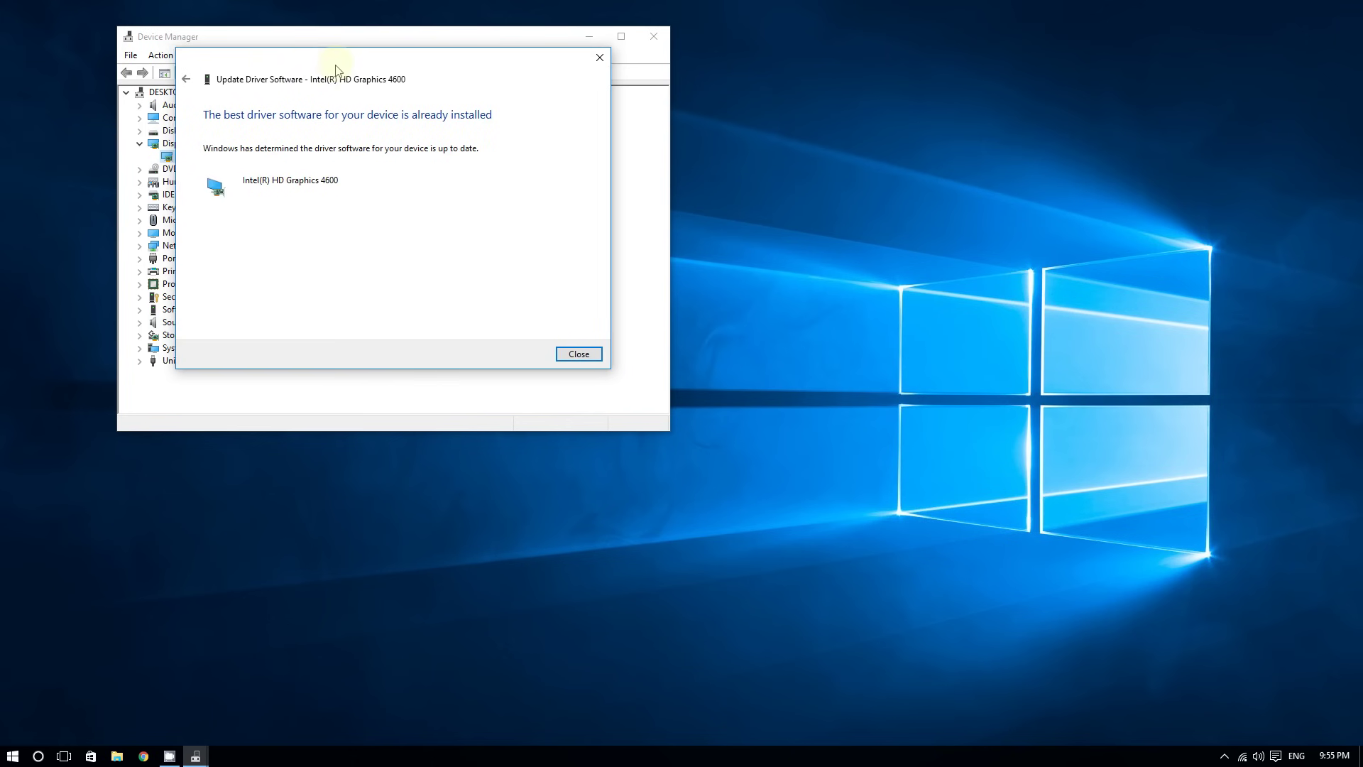
pyautogui.moveTo(344, 67); pyautogui.dragTo(335, 55)
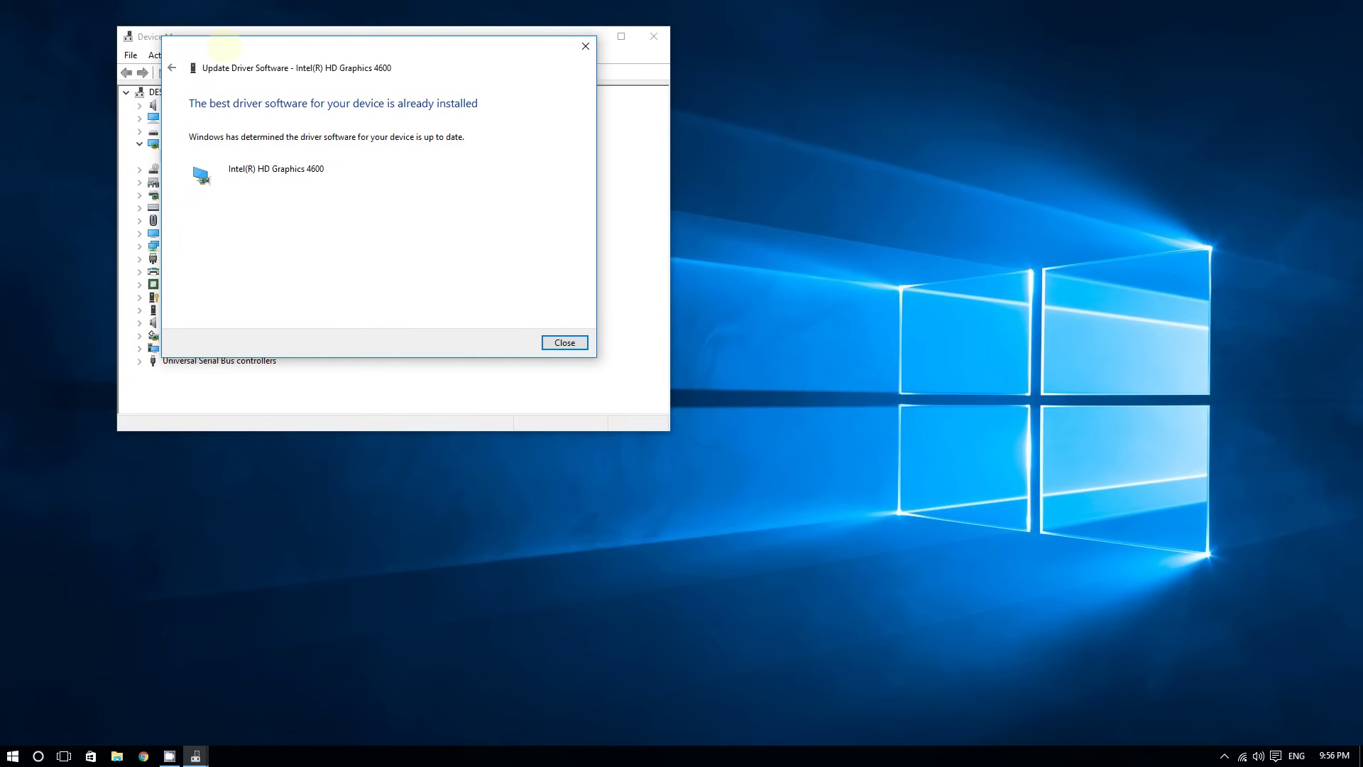
pyautogui.moveTo(217, 44); pyautogui.dragTo(230, 107)
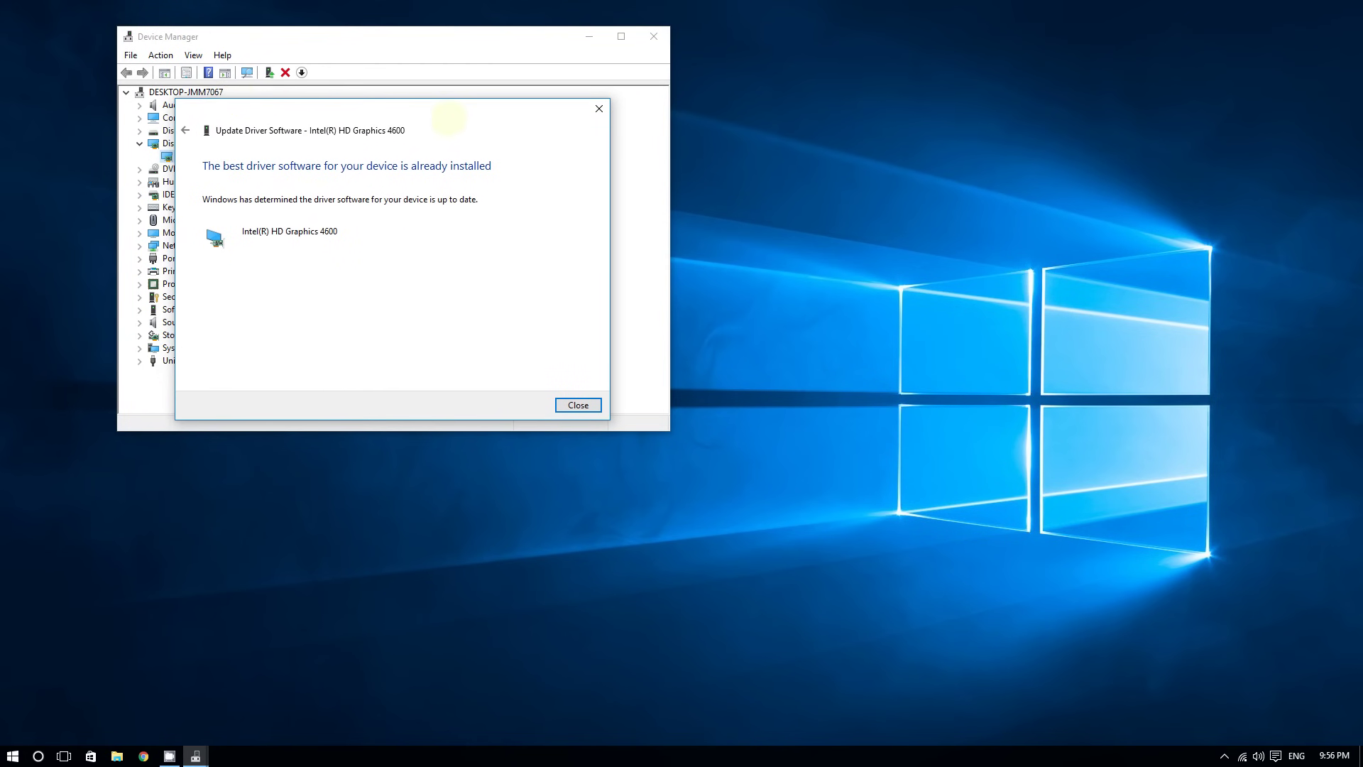
pyautogui.moveTo(448, 117); pyautogui.dragTo(529, 86)
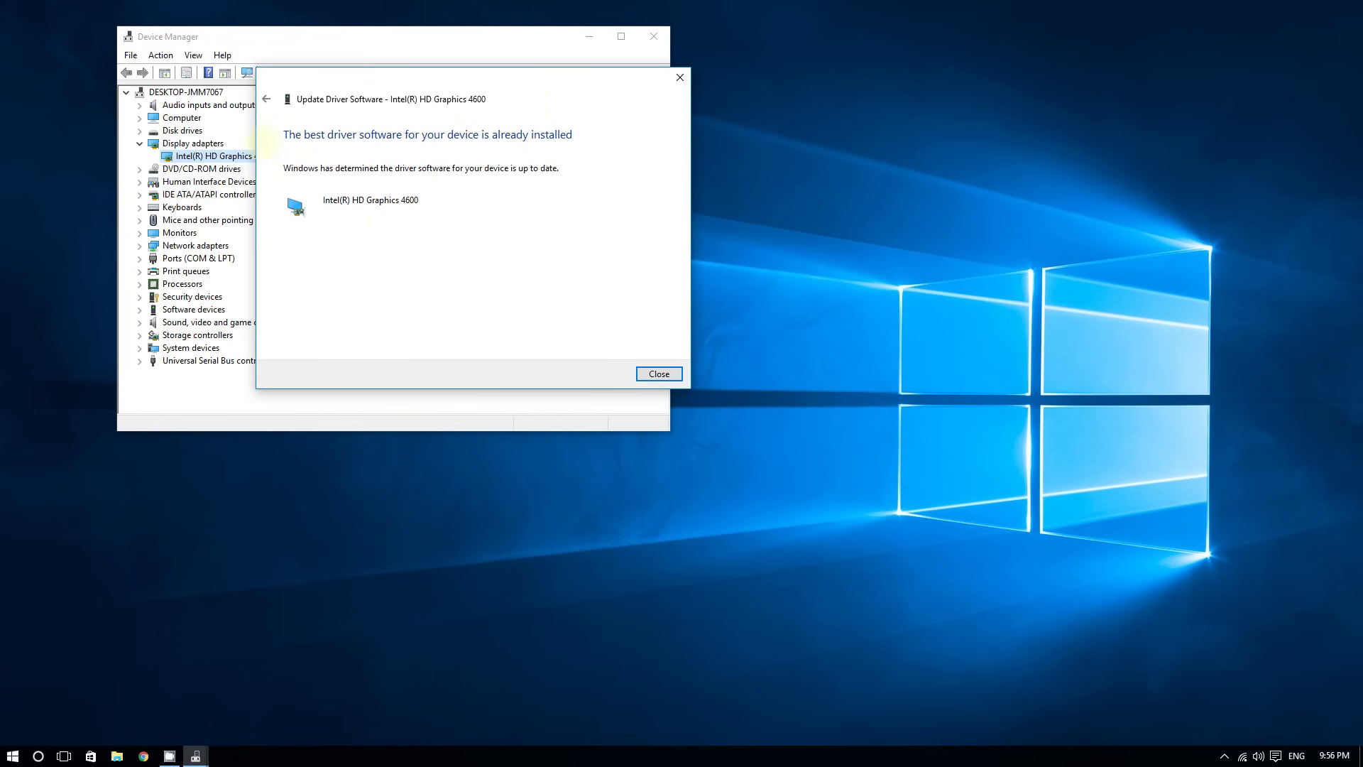
pyautogui.click(679, 77)
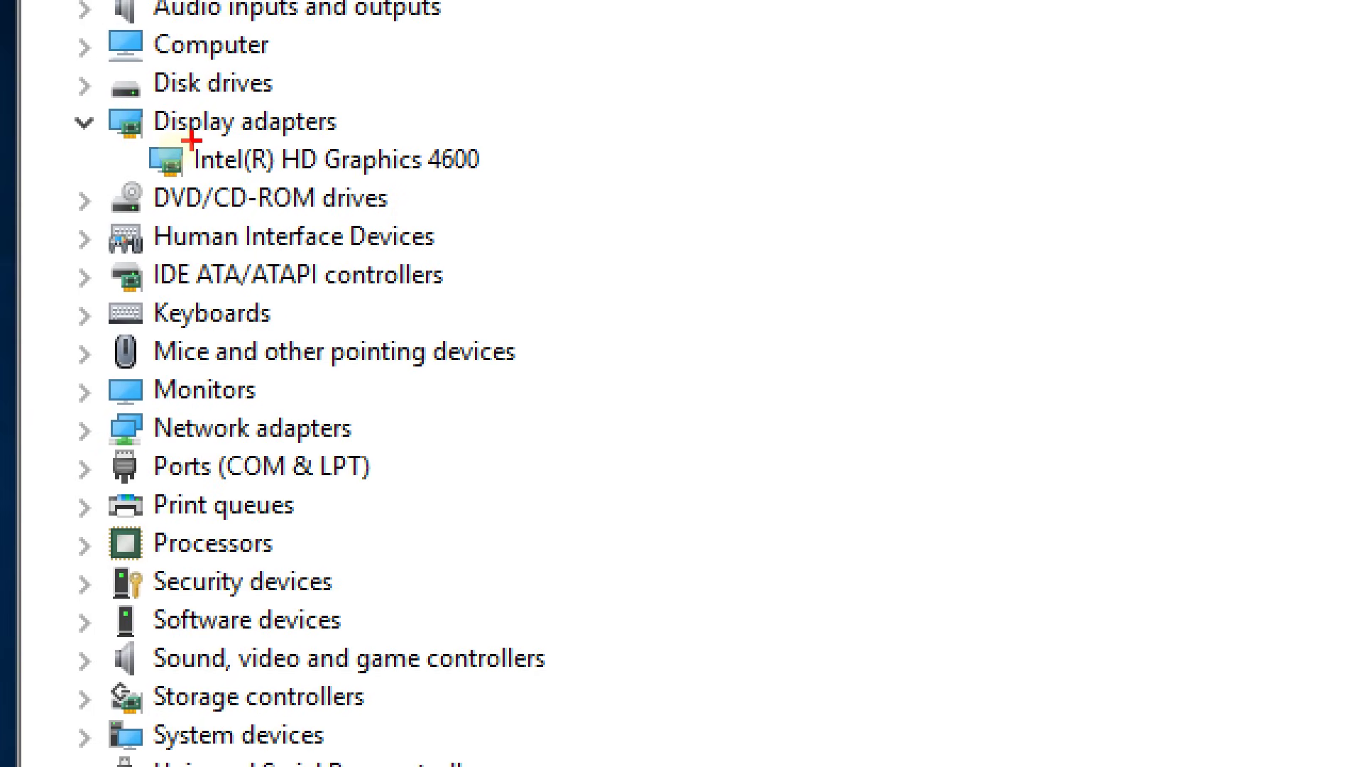
pyautogui.moveTo(175, 149)
pyautogui.mouseDown()
pyautogui.moveTo(142, 140)
pyautogui.moveTo(123, 158)
pyautogui.moveTo(190, 182)
pyautogui.moveTo(472, 186)
pyautogui.moveTo(507, 164)
pyautogui.moveTo(479, 143)
pyautogui.moveTo(186, 144)
pyautogui.moveTo(255, 142)
pyautogui.mouseUp()
pyautogui.hotkey('ctrl', 'z')
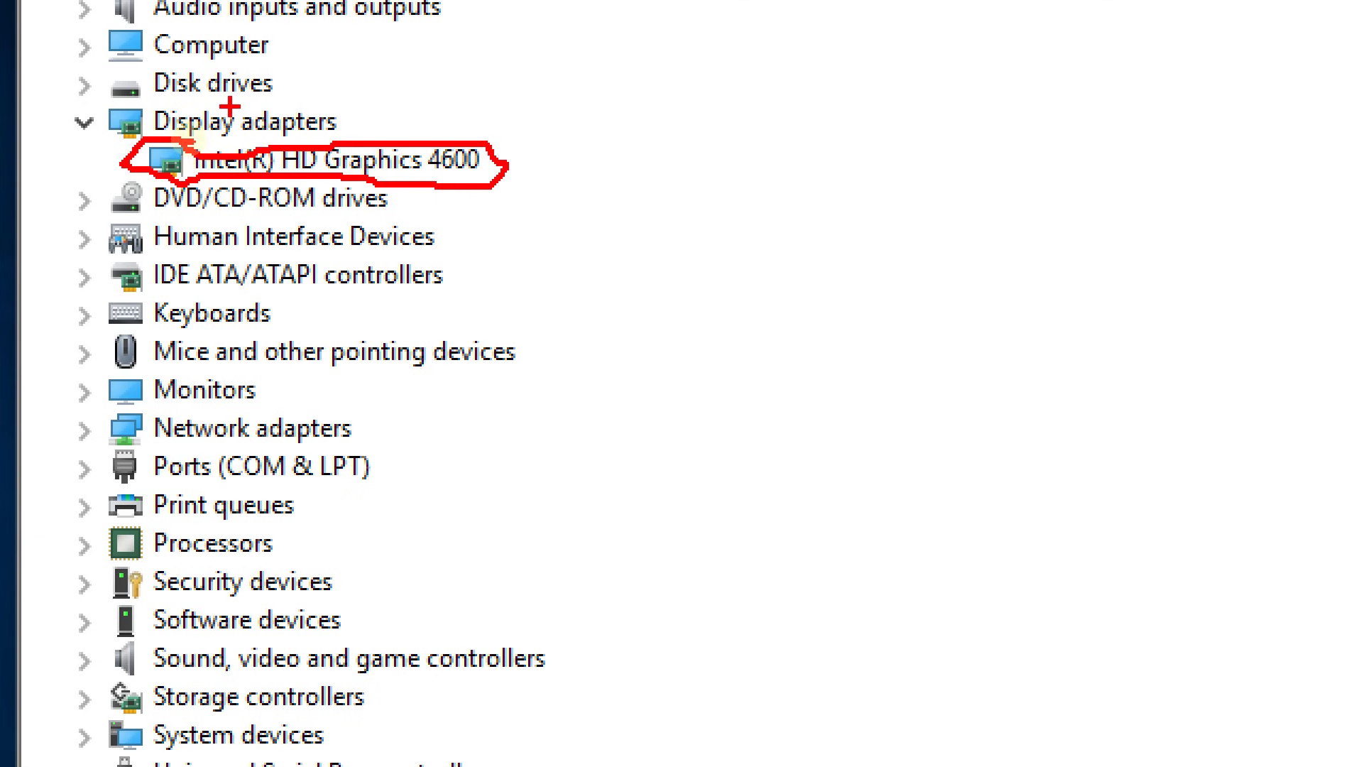
pyautogui.press('Escape')
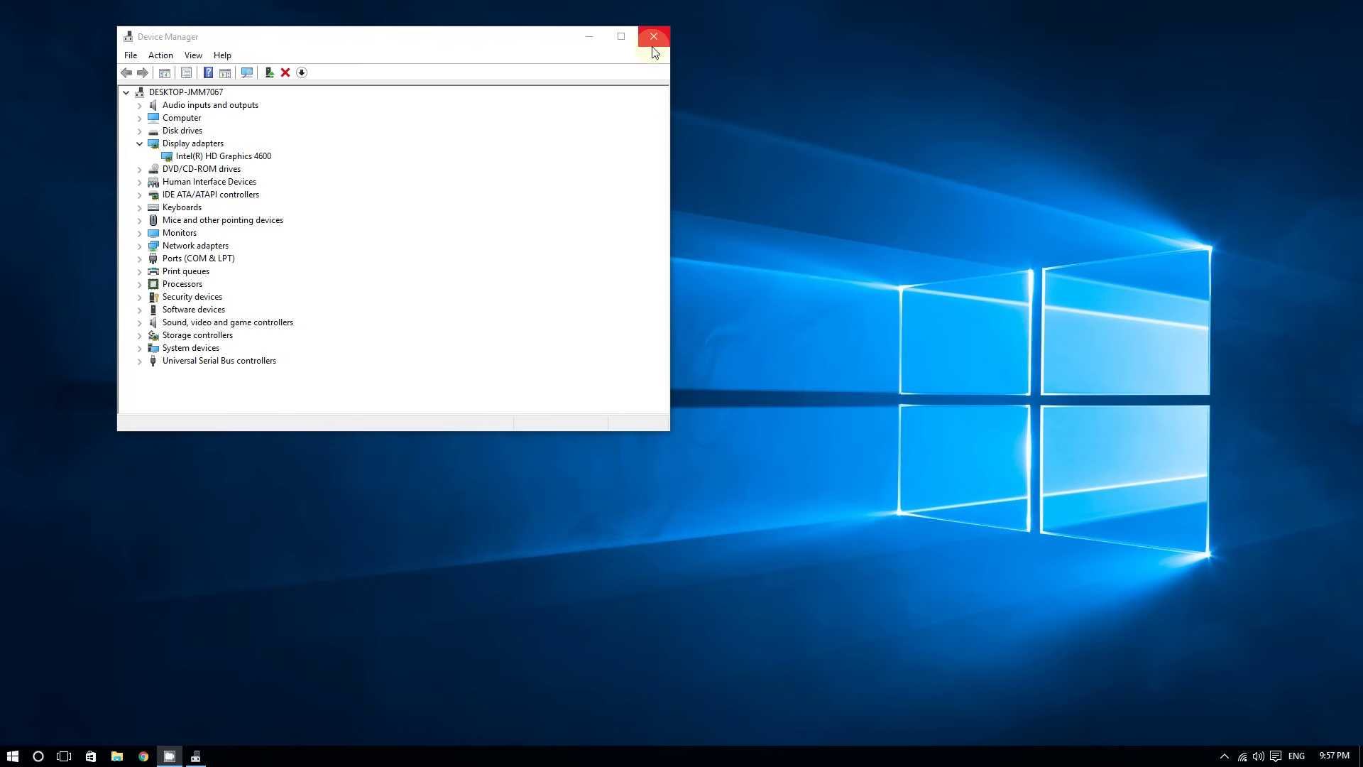
# - Close Device Manager and launch Google Chrome from the taskbar
pyautogui.click(653, 44)
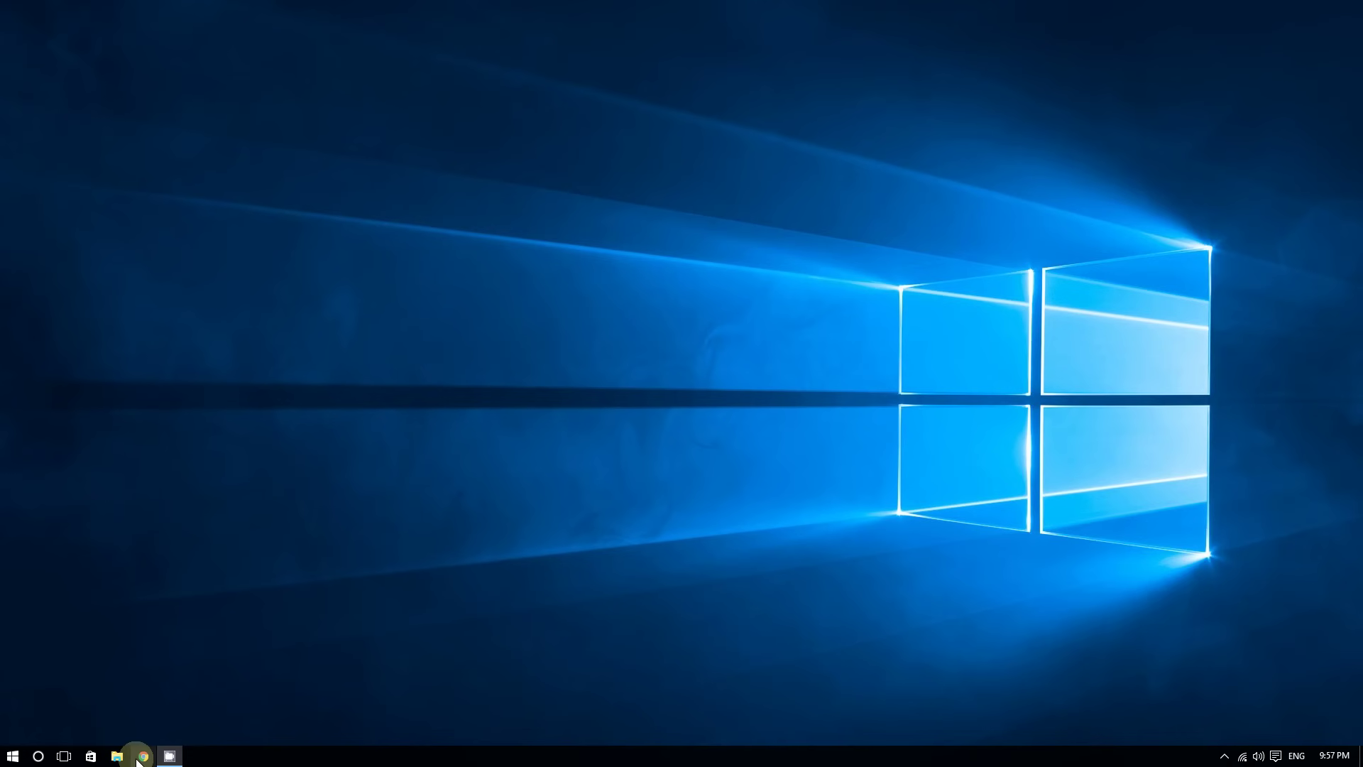
pyautogui.click(140, 756)
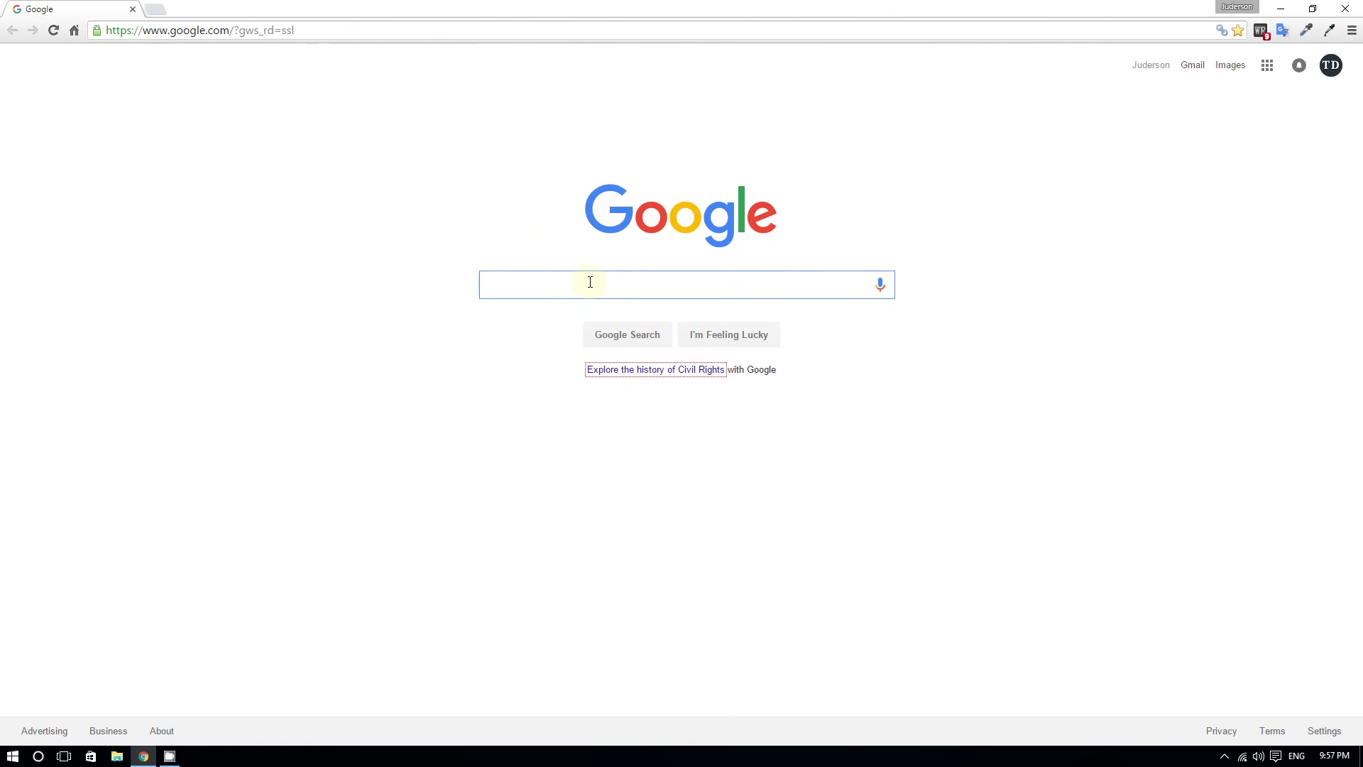
# - Search Google for 'intel graphics driver scanner'
pyautogui.write('intel ')
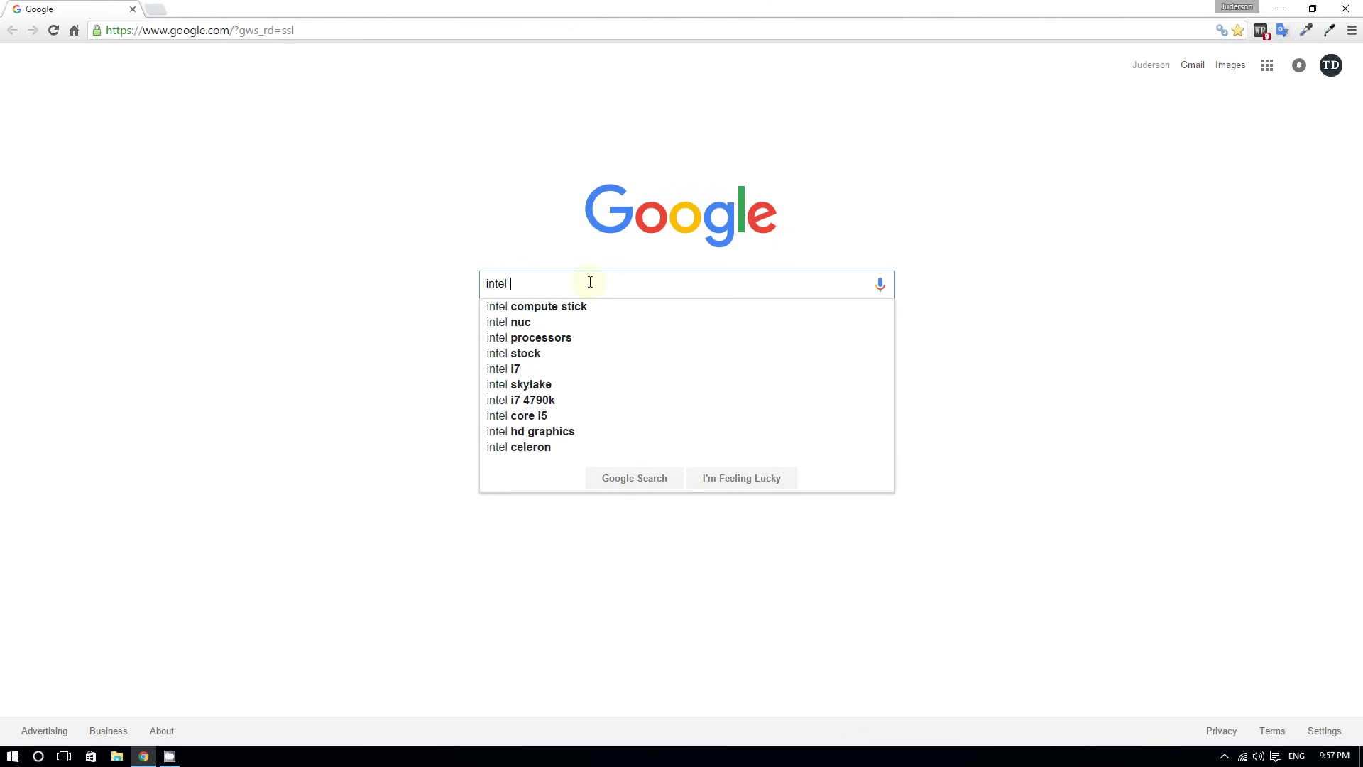
pyautogui.write('graphic')
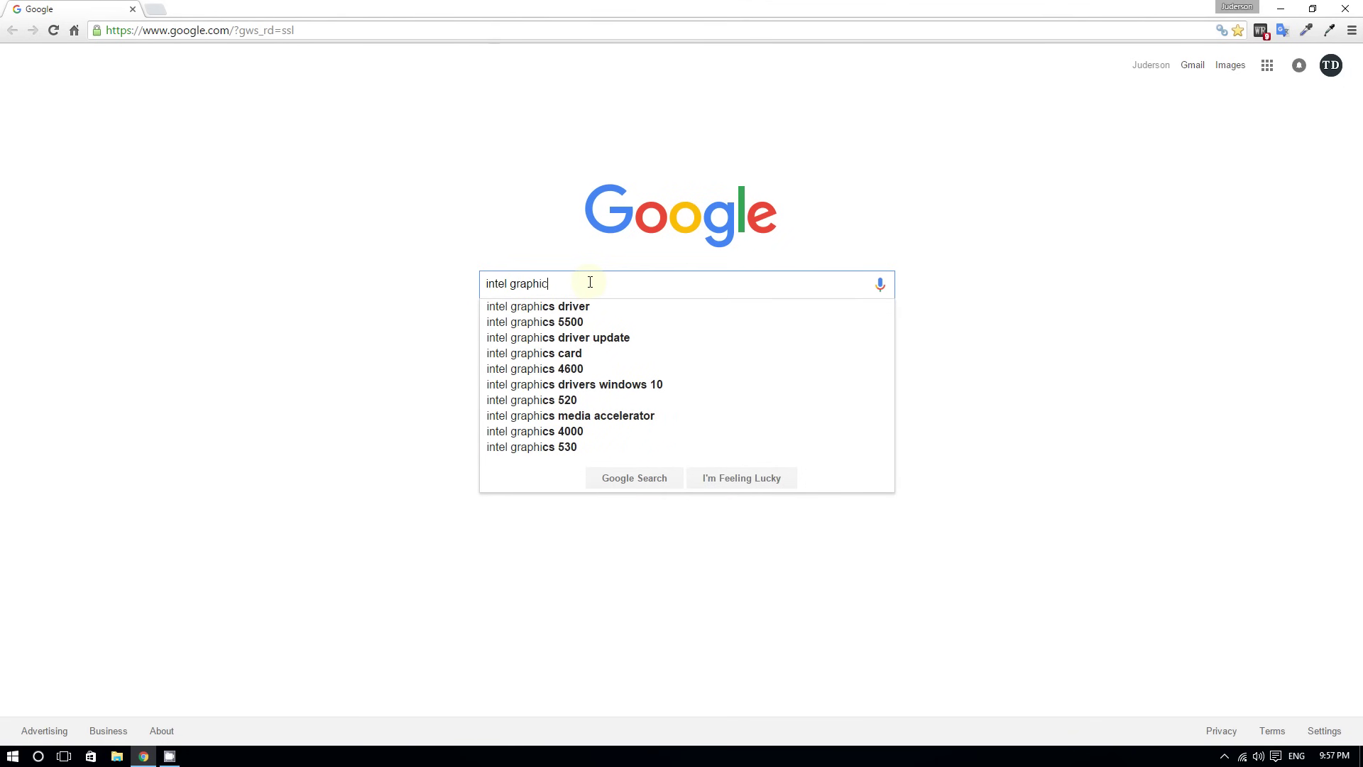
pyautogui.write('s driver scanner')
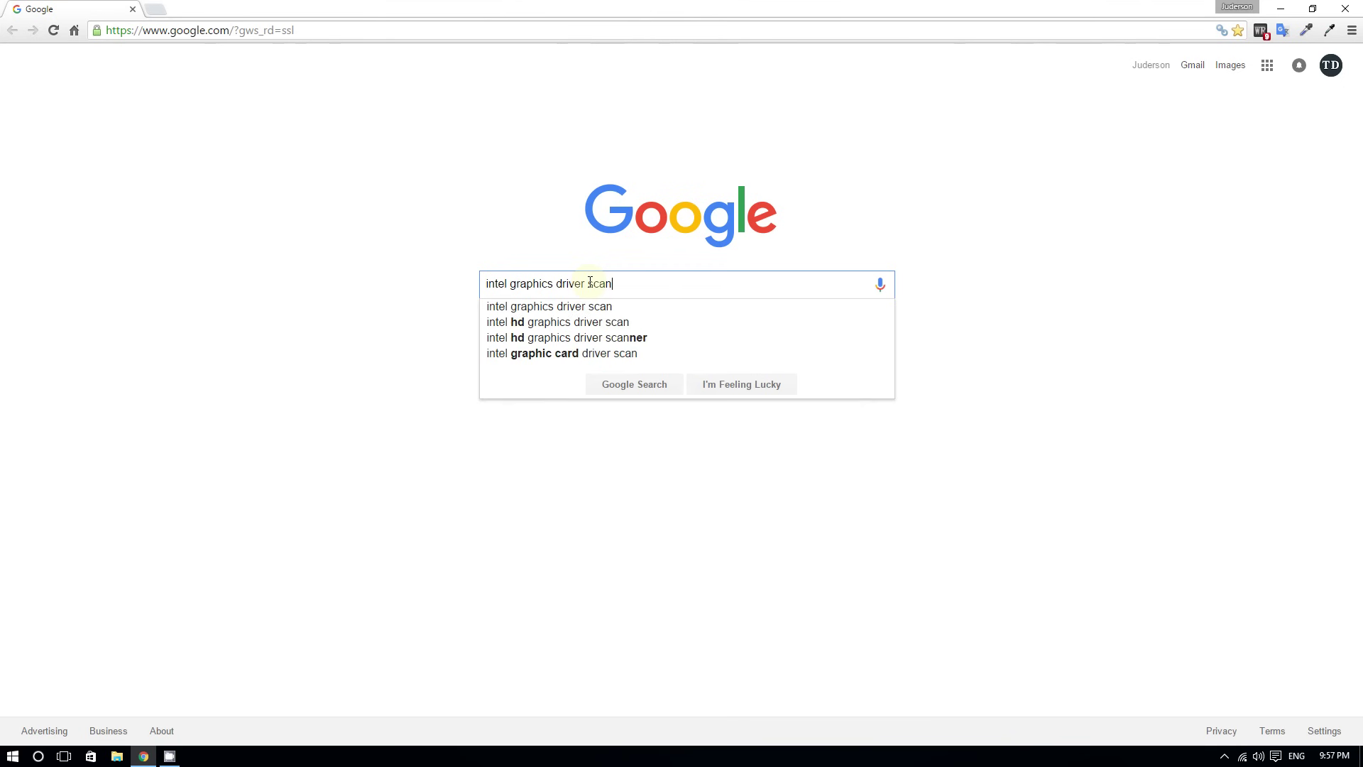
pyautogui.press('Return')
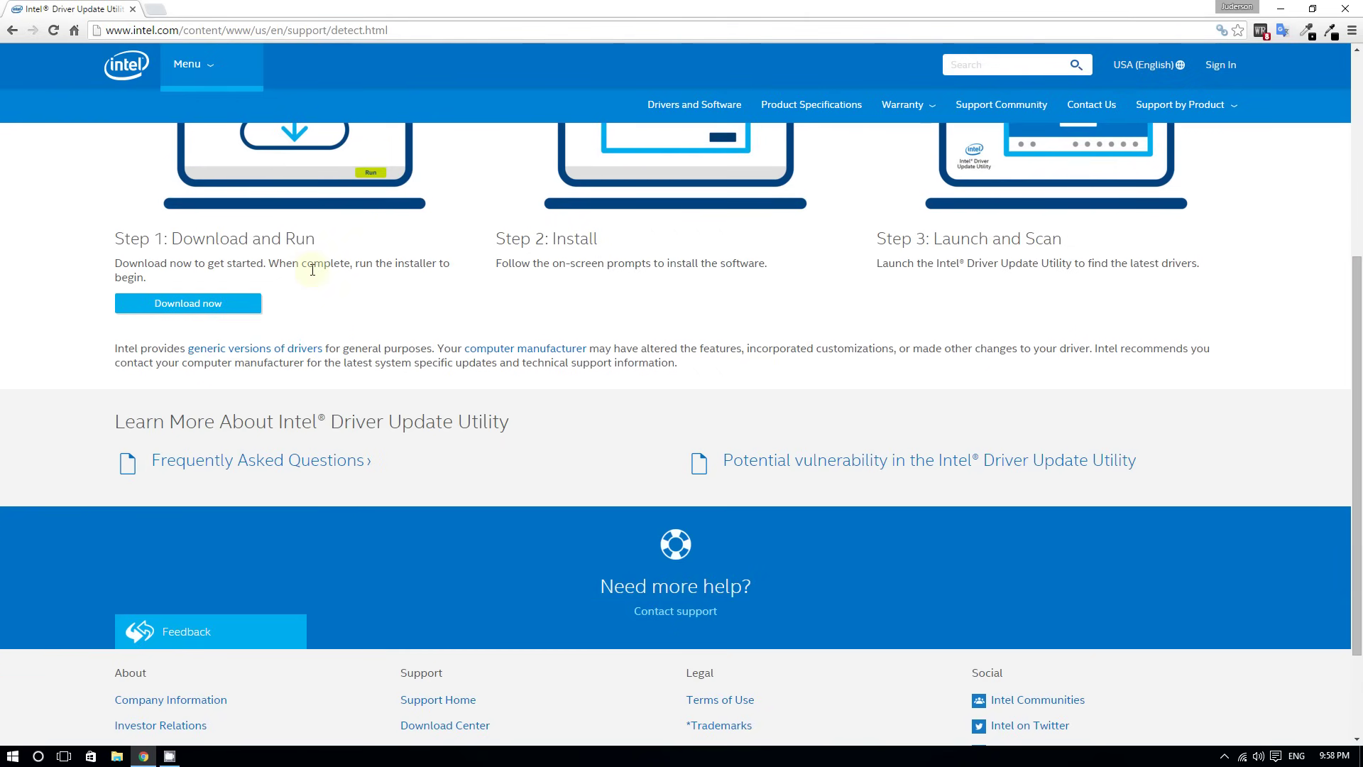
# - Start the Intel Driver Update Utility download, then go back to the Google results
pyautogui.click(237, 299)
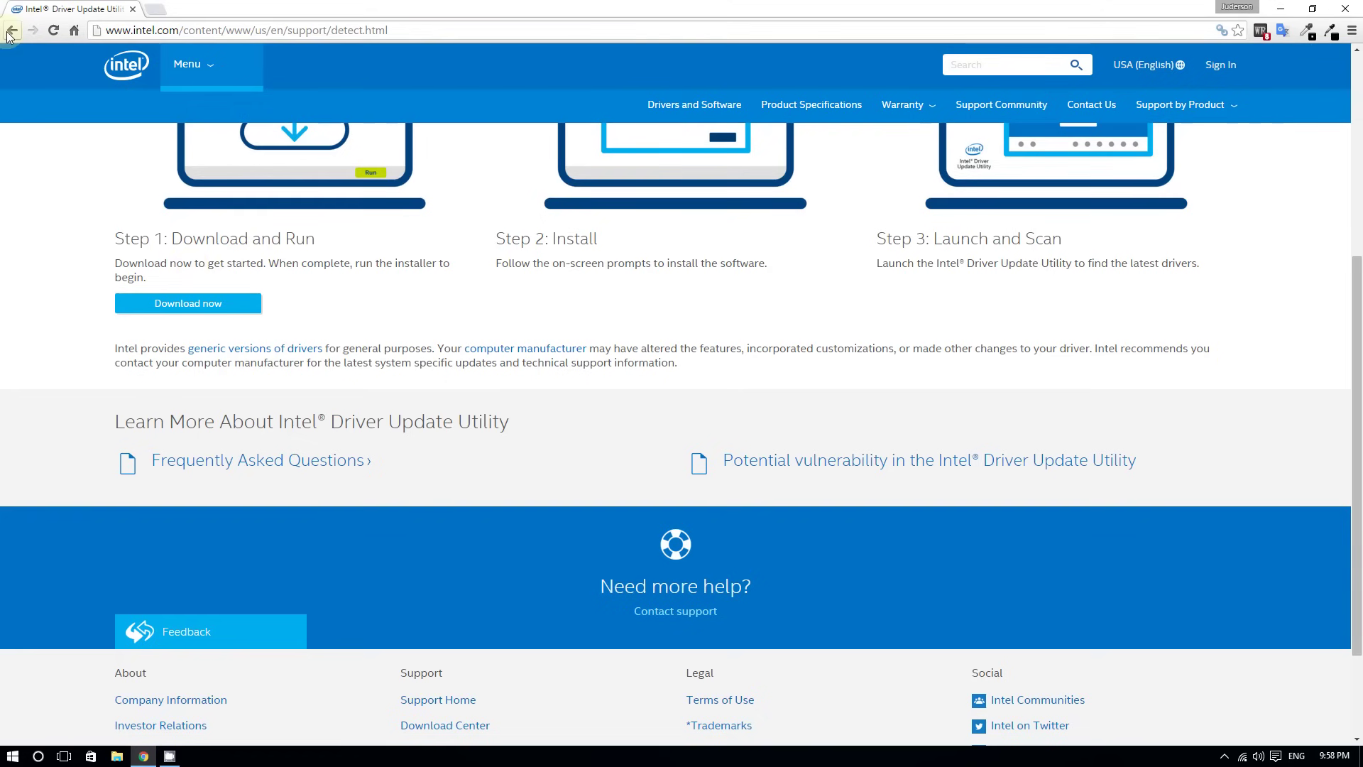
pyautogui.click(12, 31)
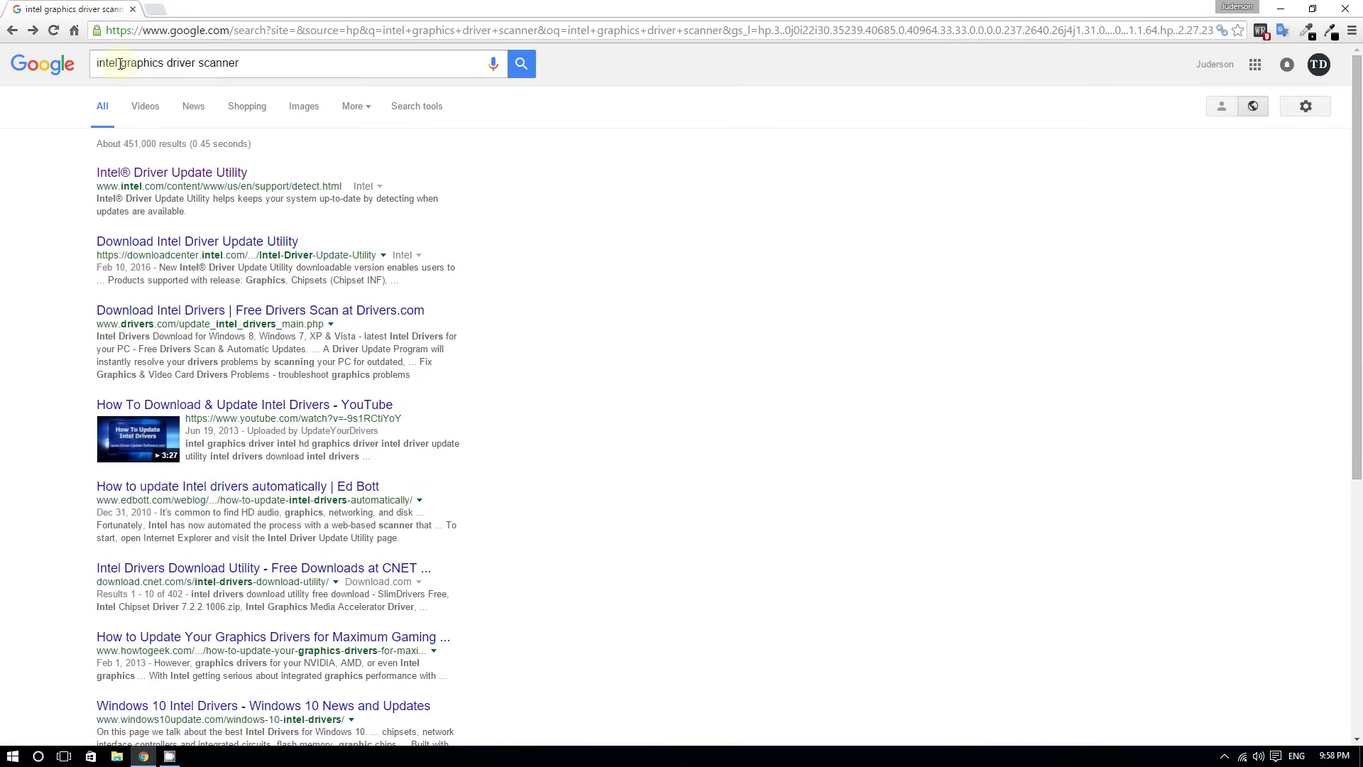
# - Search 'nvidia graphics driver scanner', view NVIDIA's Smart Scan page, then return to results
pyautogui.doubleClick(120, 63)
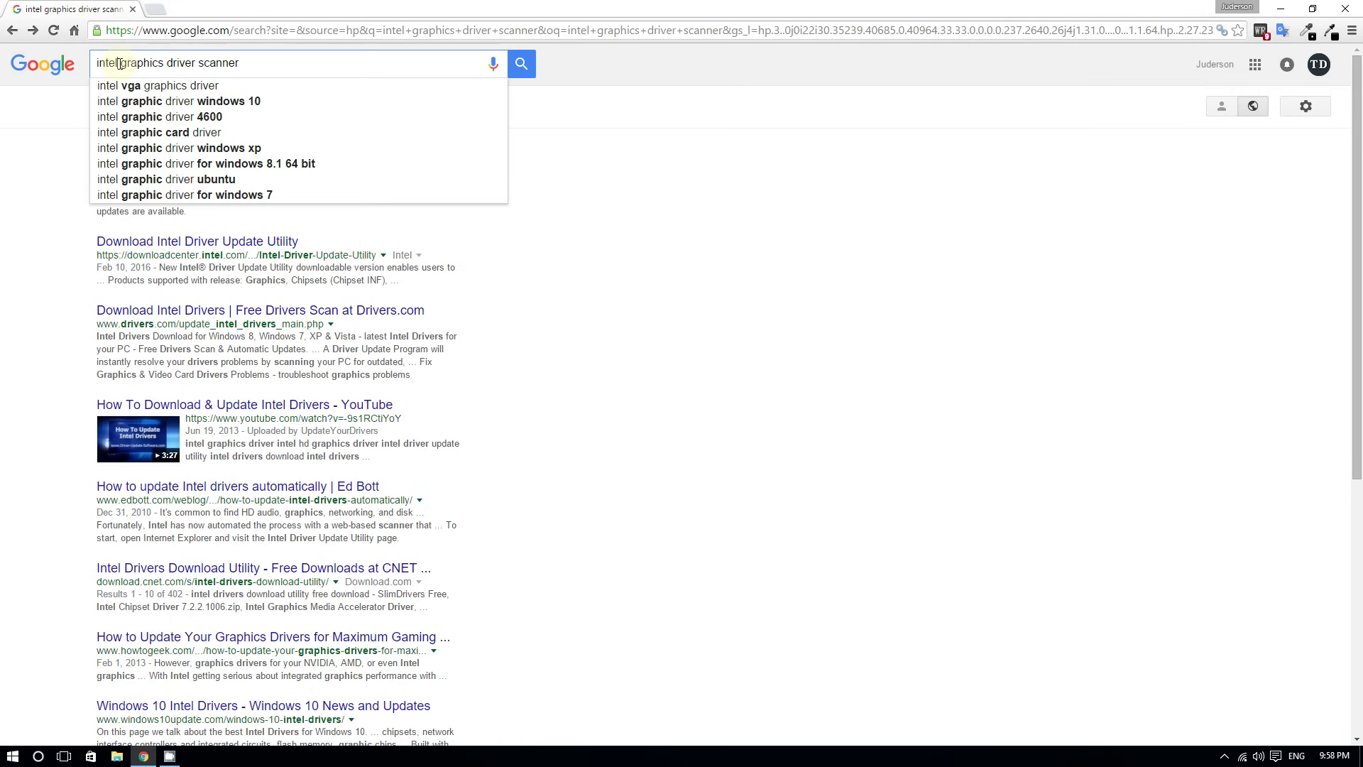
pyautogui.write('nv')
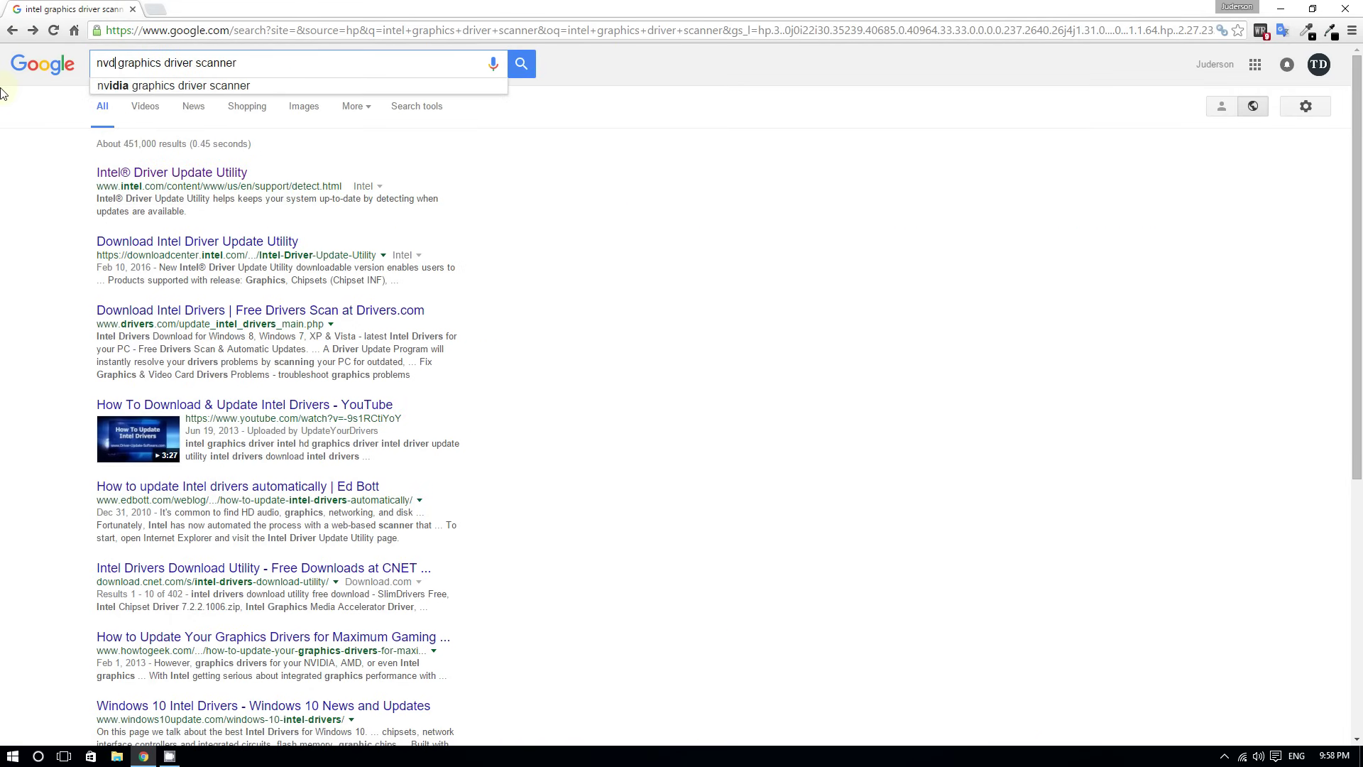
pyautogui.write('idia')
pyautogui.press('Return')
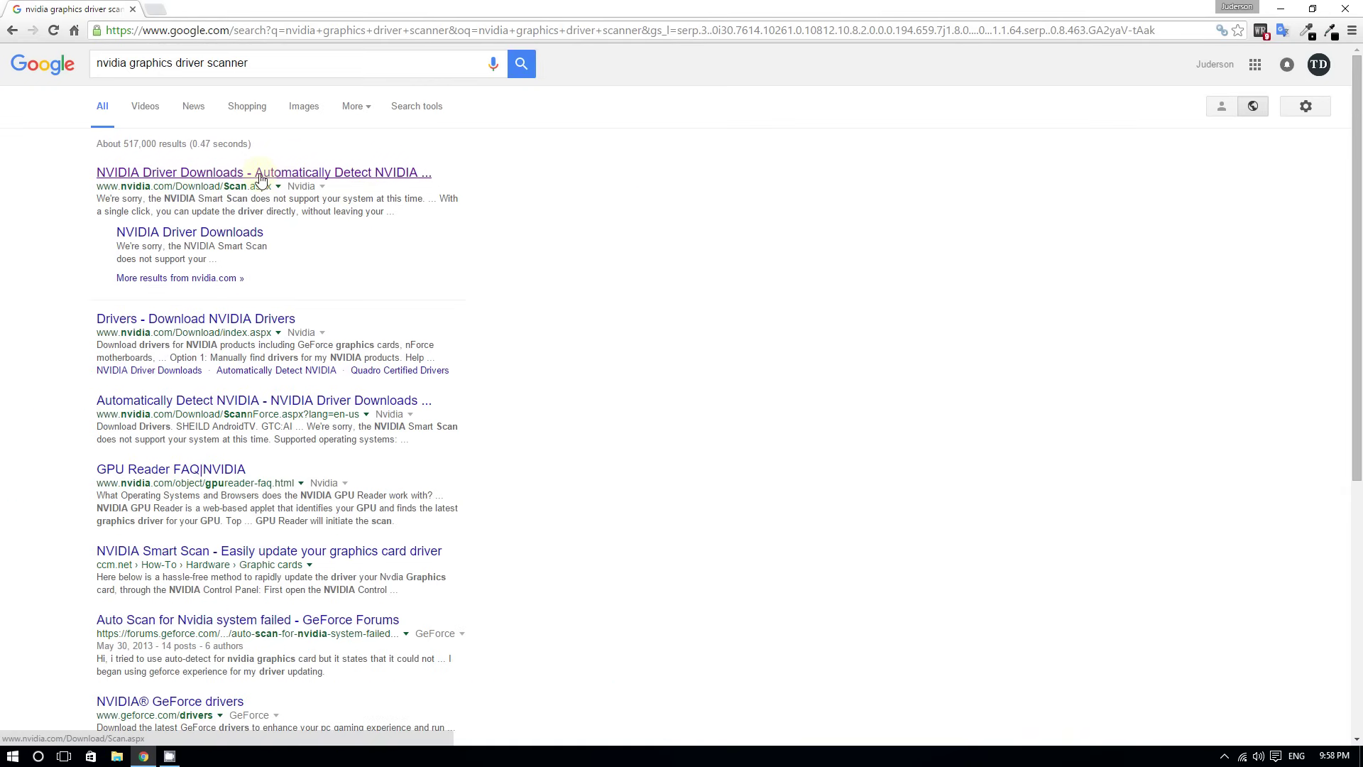
pyautogui.click(261, 174)
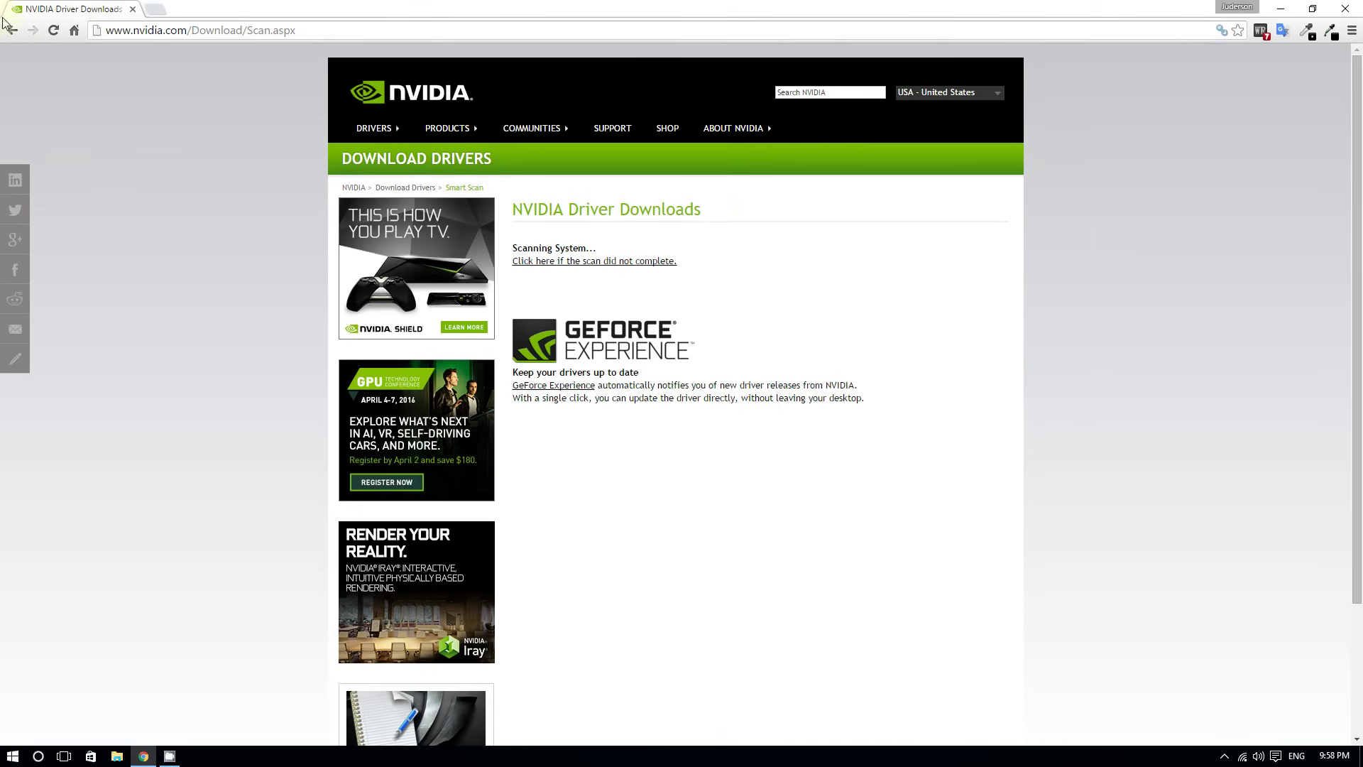
pyautogui.click(11, 31)
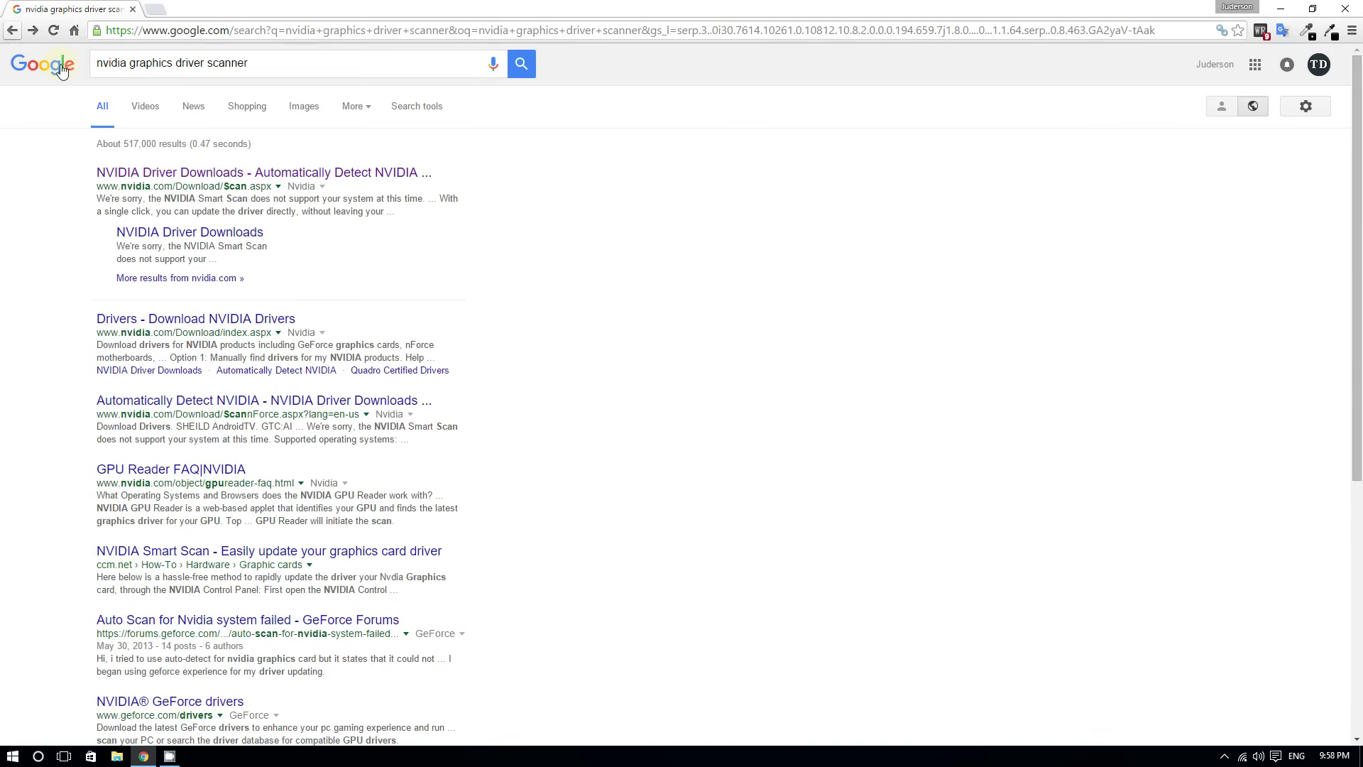
# - Search 'amd graphics driver scanner', view AMD Driver Autodetect, return, and restore down Chrome
pyautogui.doubleClick(128, 66)
pyautogui.write('amd')
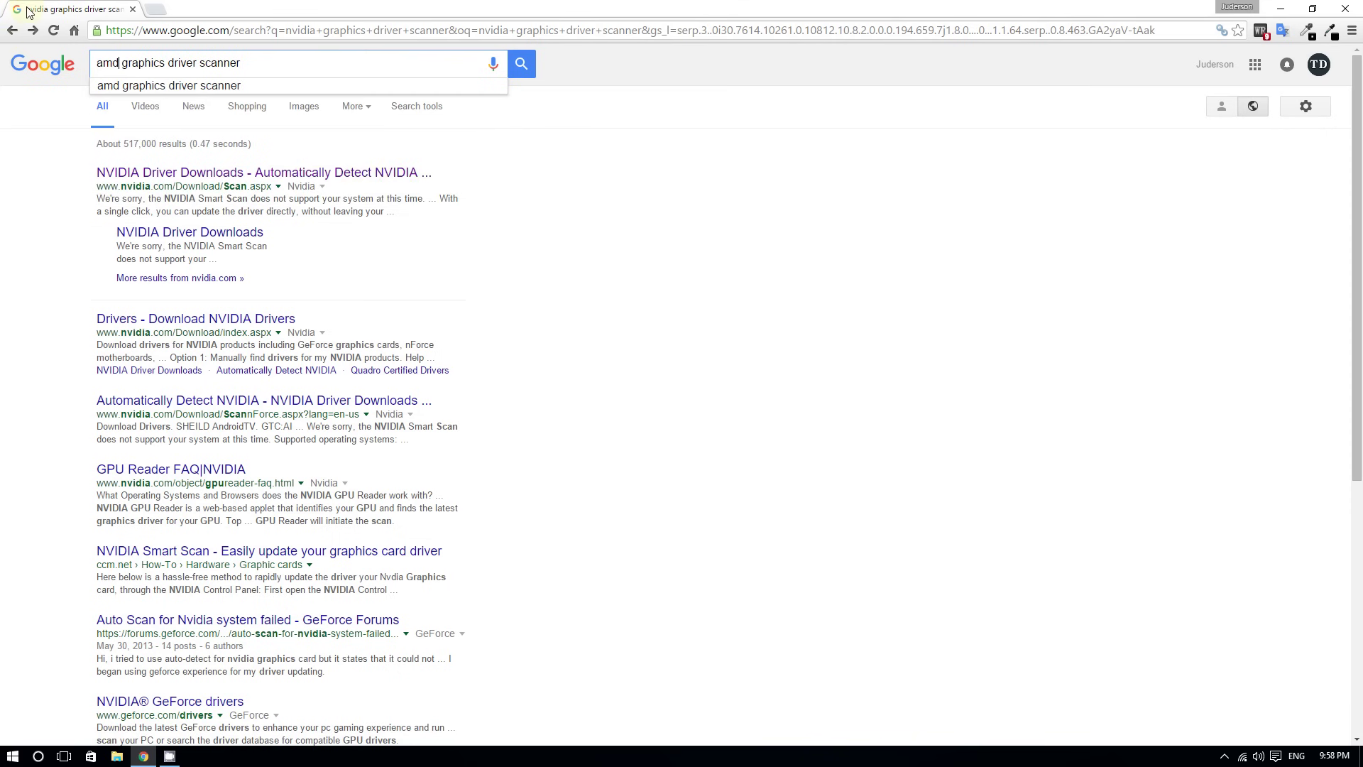
pyautogui.press('Return')
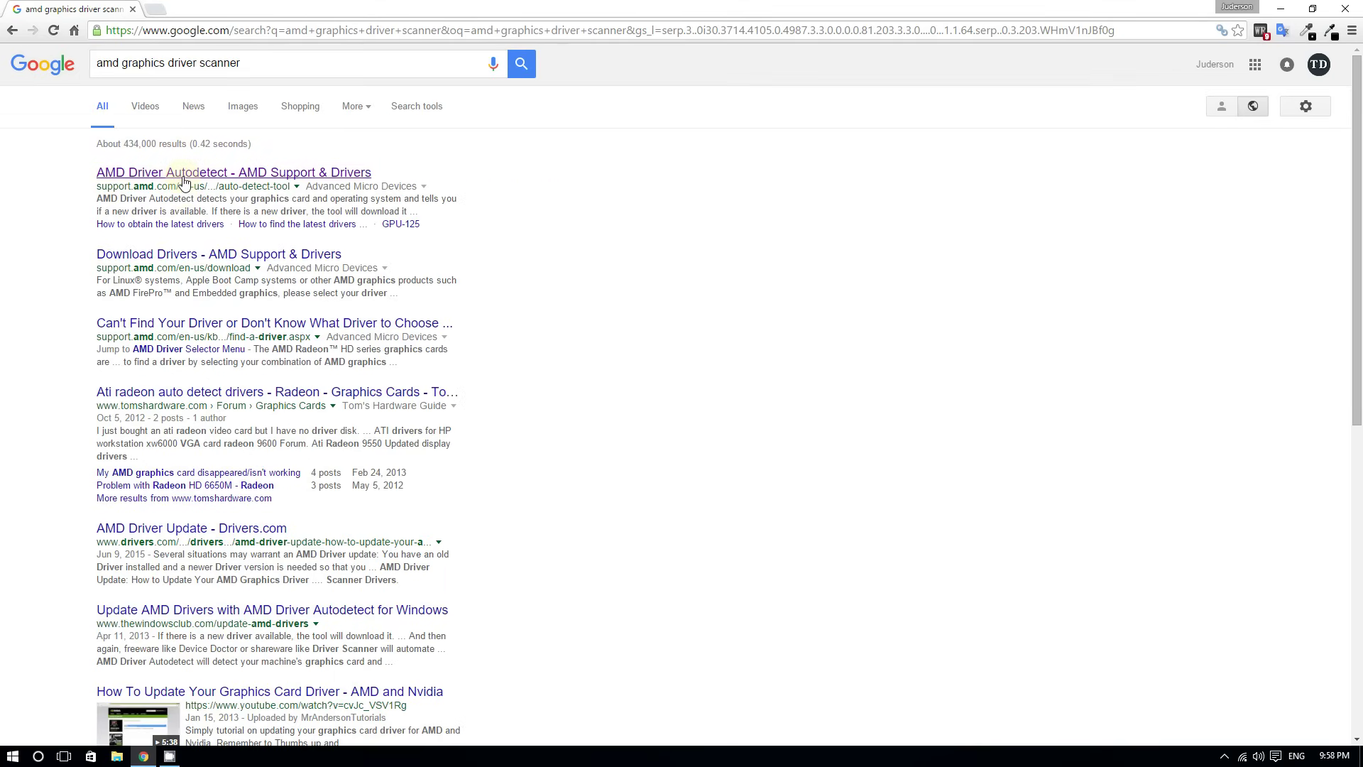
pyautogui.click(329, 334)
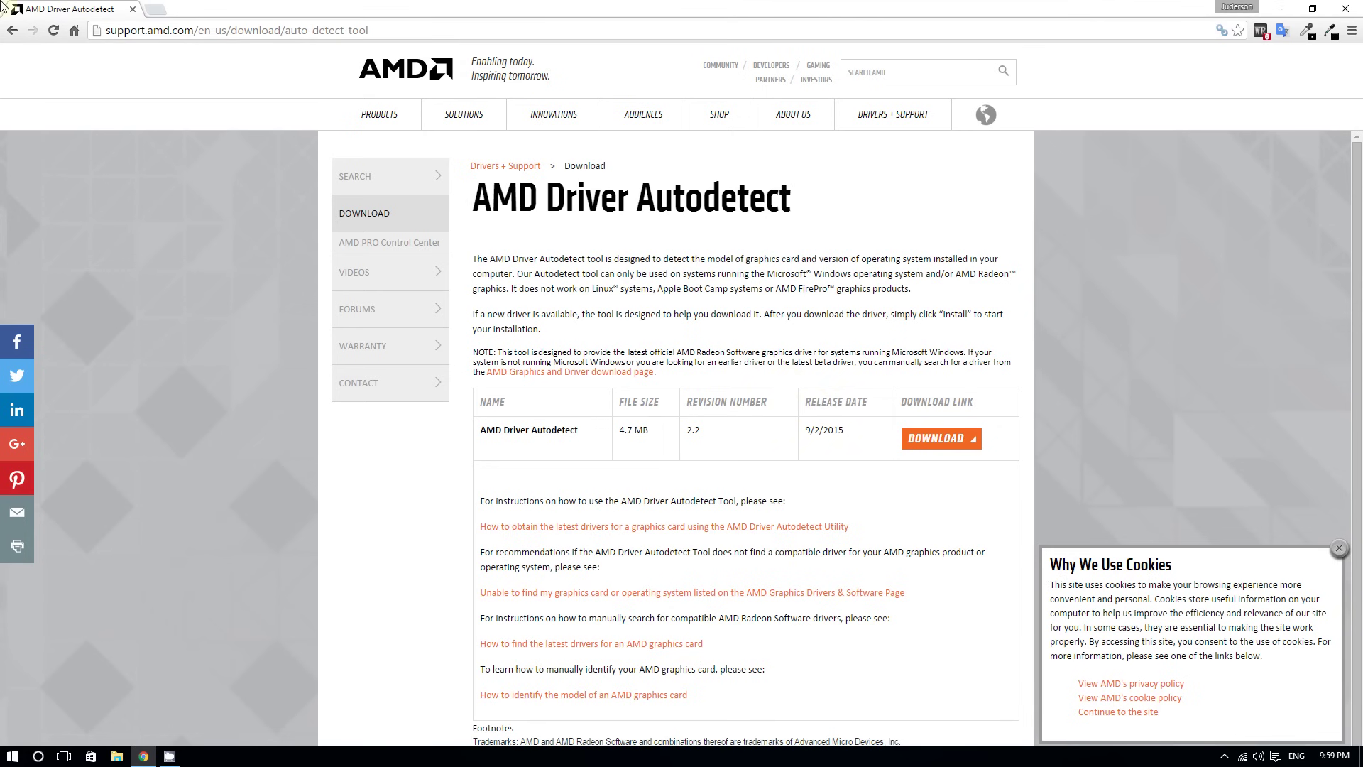
pyautogui.click(13, 30)
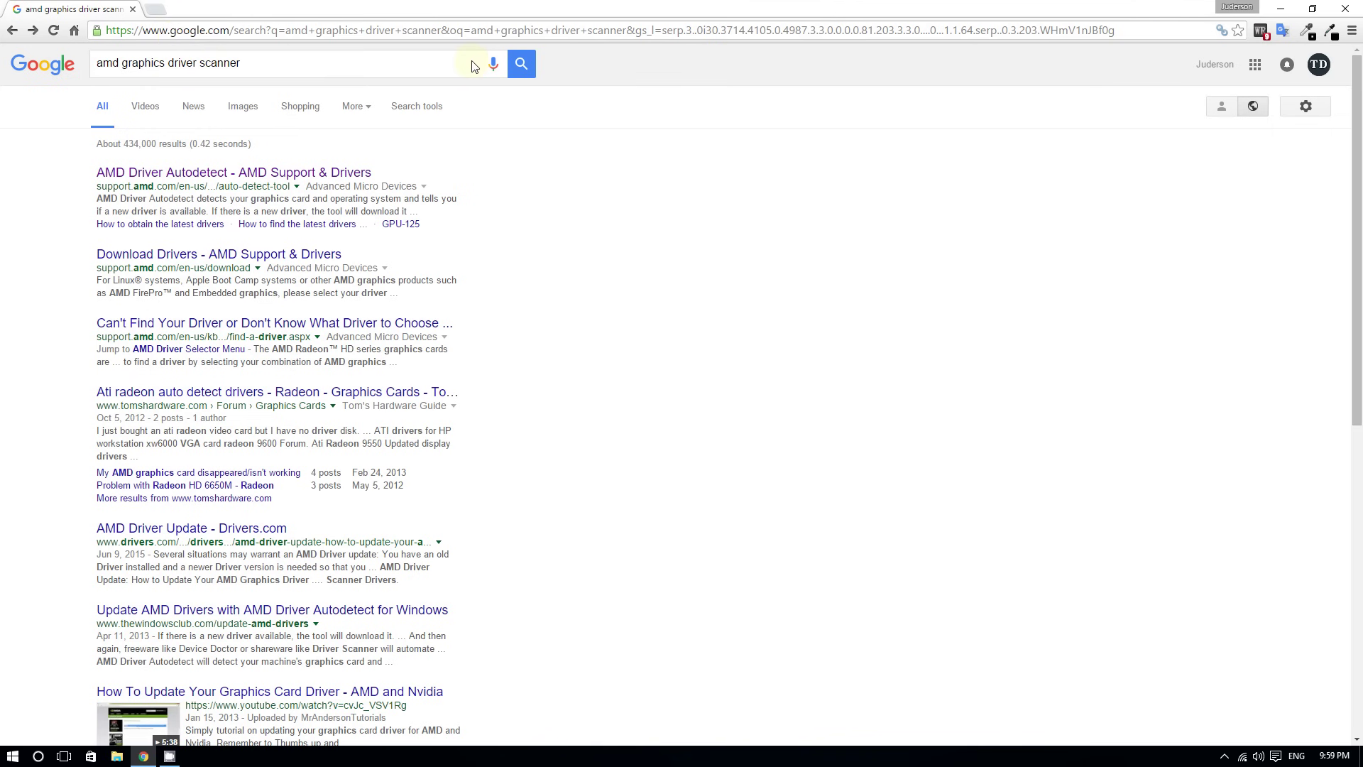
pyautogui.press('super+Down')
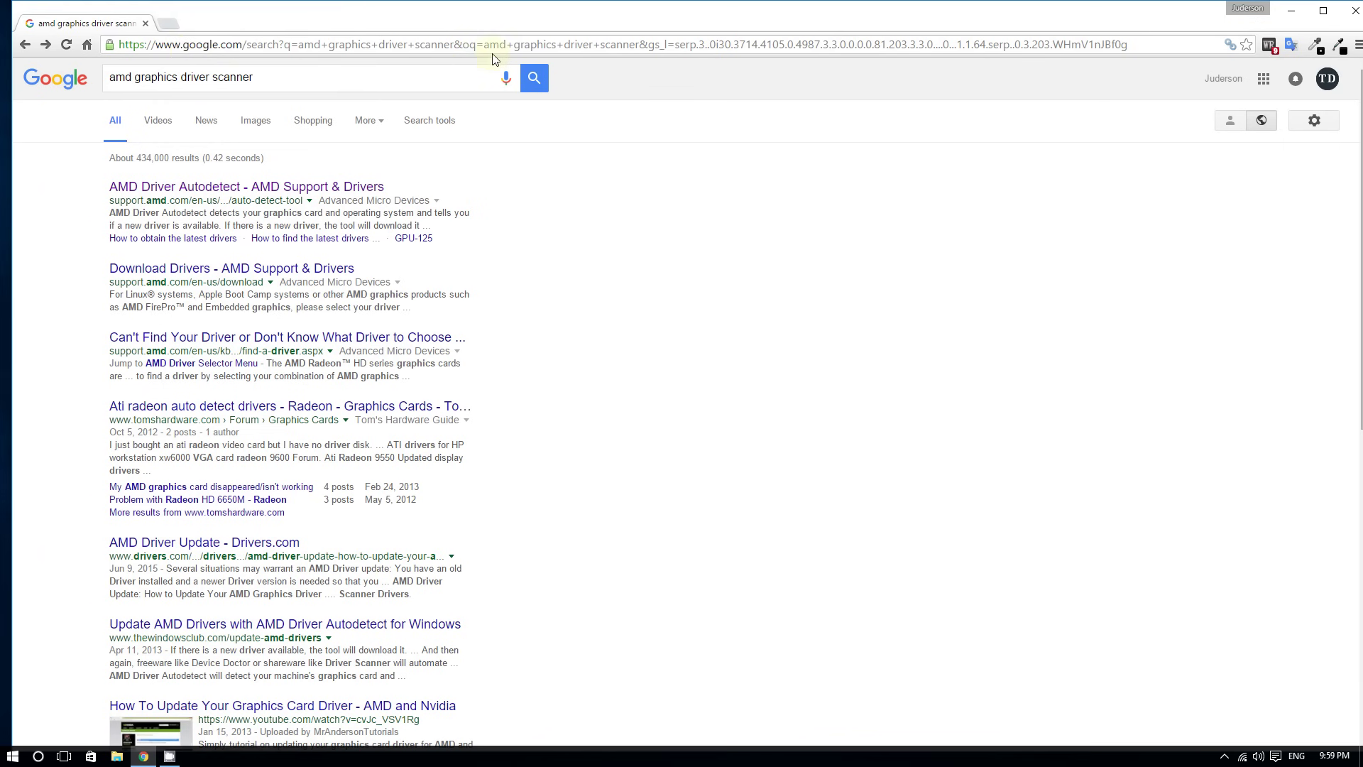